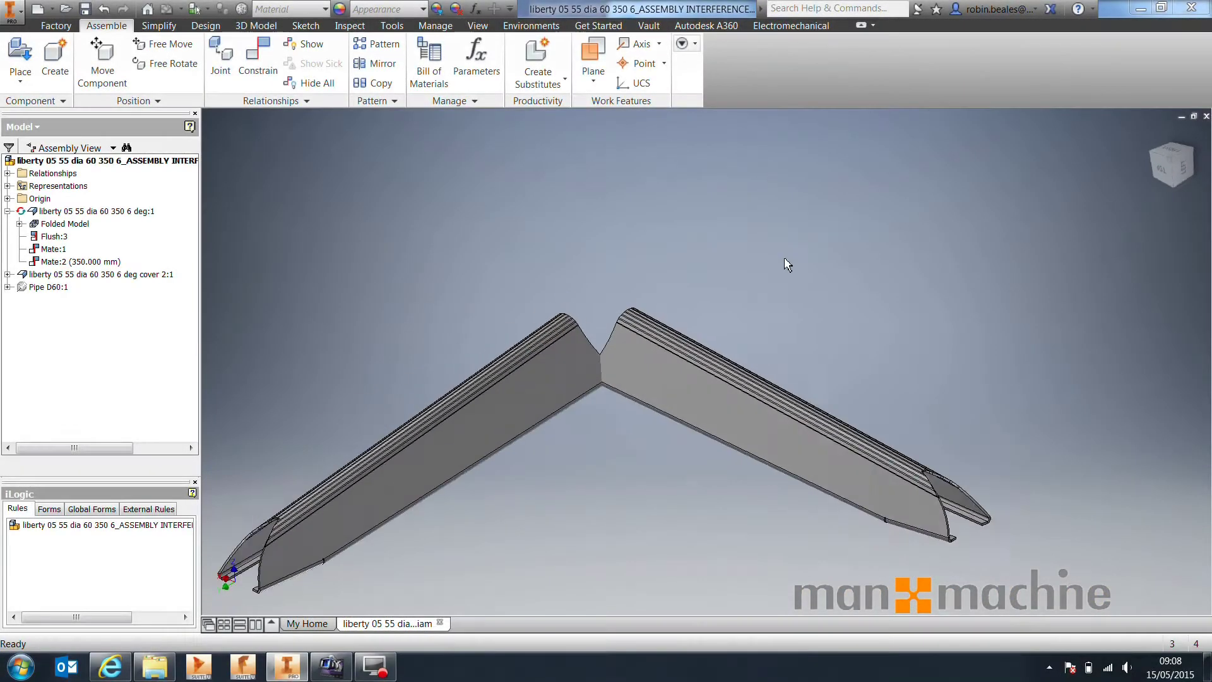
Step: Open the "liberty 05 55 dia 60 350 6 deg cover 2" part for in-place editing within the assembly
double_click(666, 301)
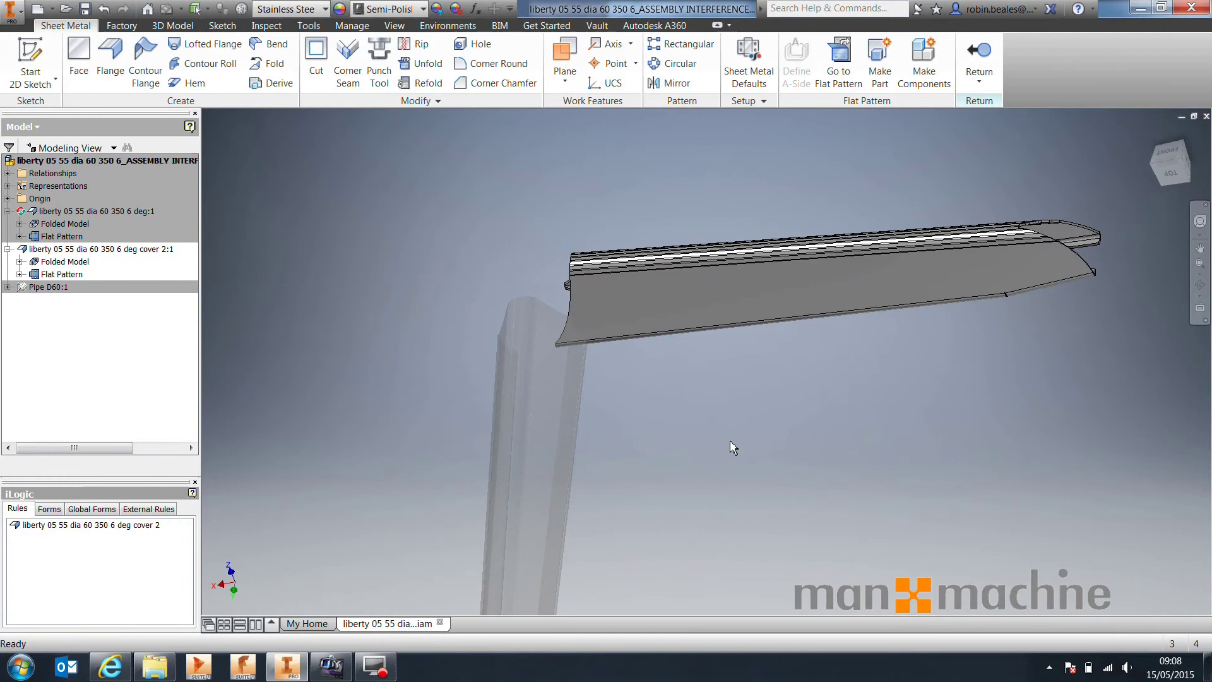
shift+middle_drag(724, 415, 630, 354)
scroll(607, 345, down, 3)
scroll(555, 331, up, 2)
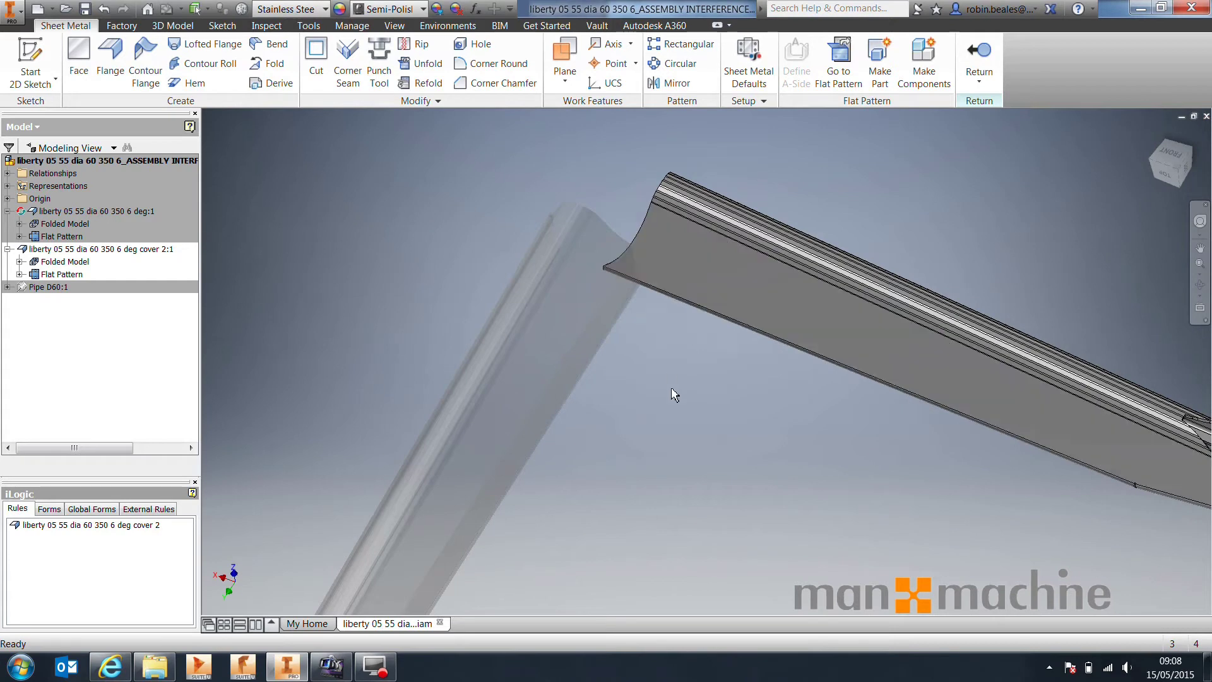
Step: Start Copy Object with face selection and a new surface as the output type
click(423, 100)
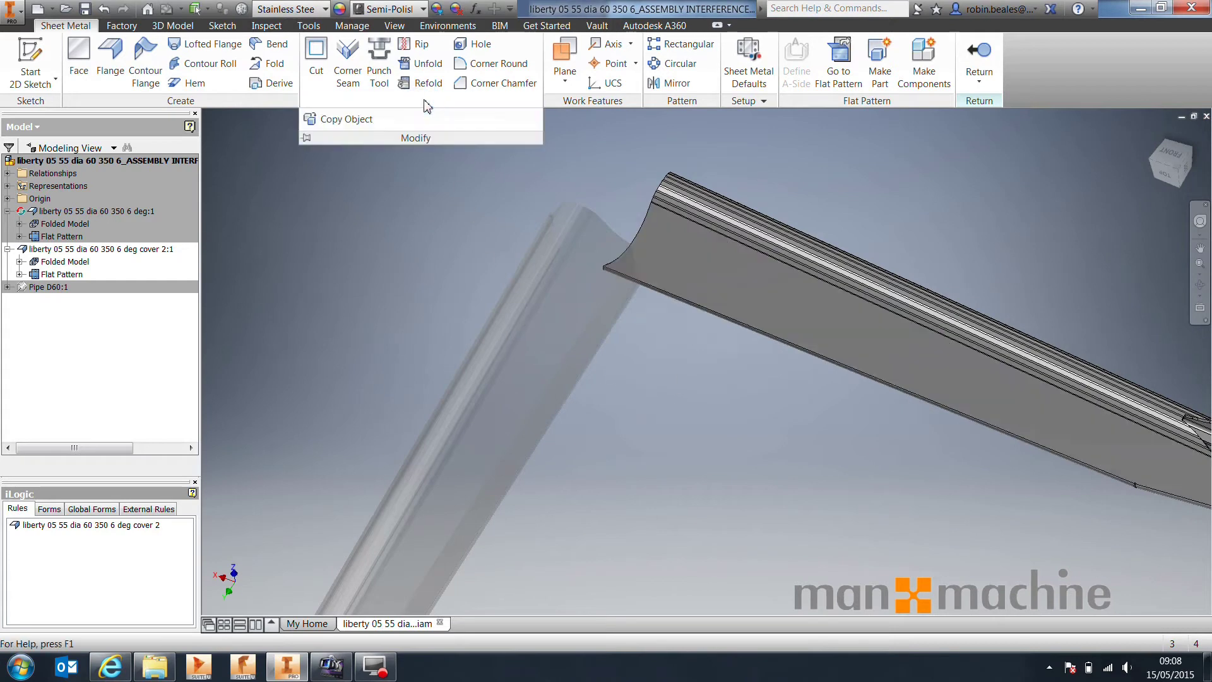
click(351, 120)
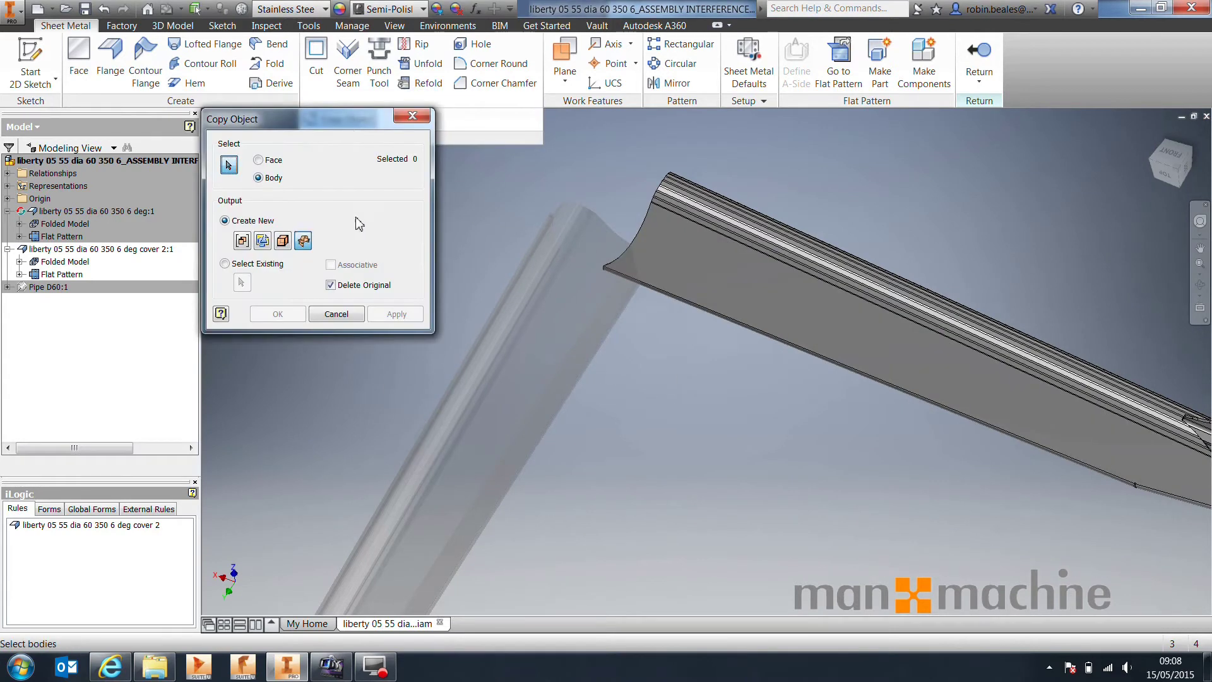
click(272, 162)
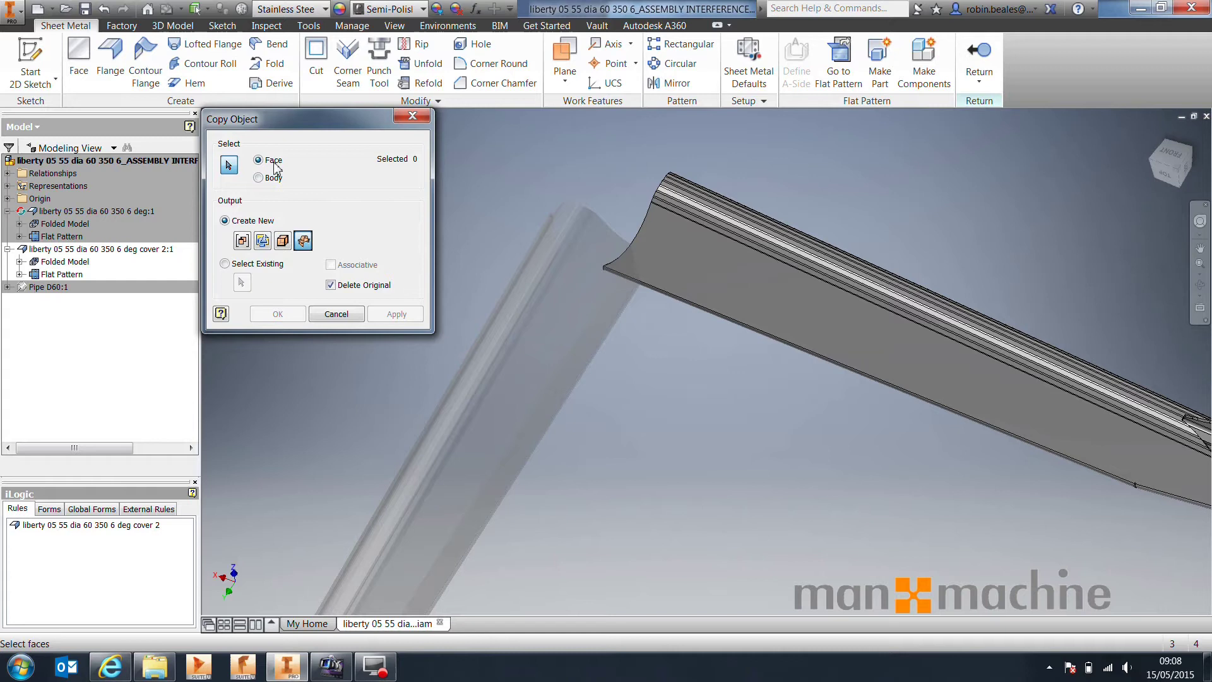
click(283, 242)
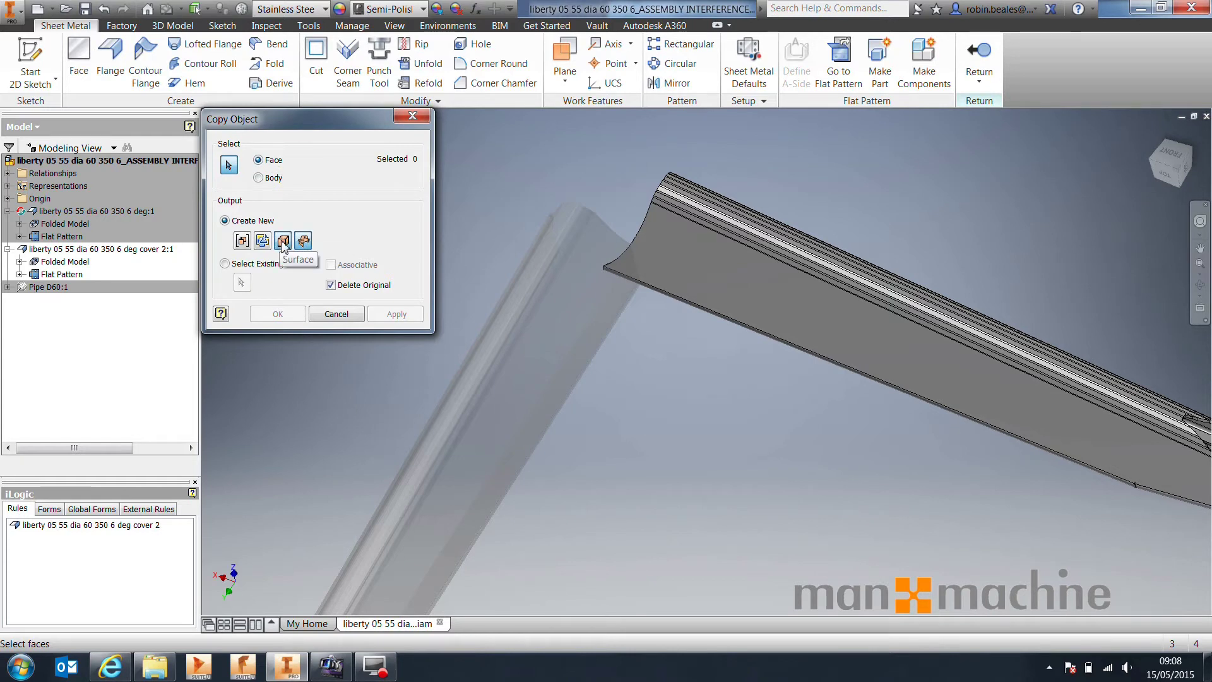
click(283, 245)
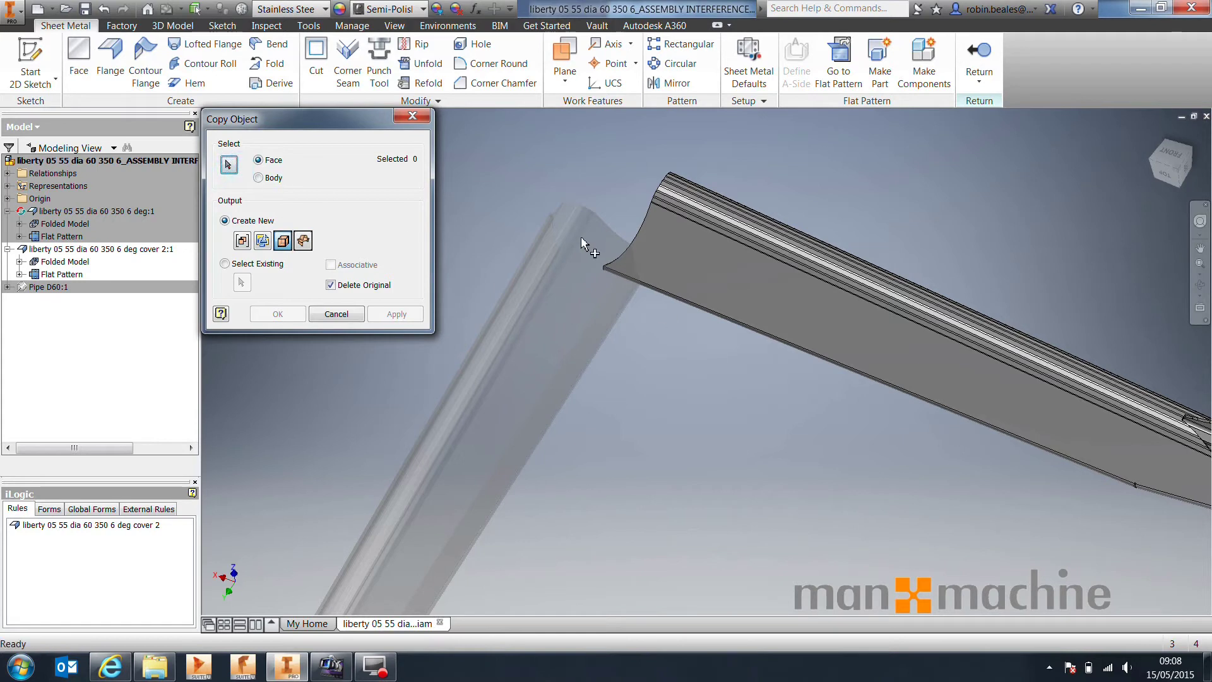
Step: Copy the adjacent cover's large side face and its two lower lip faces as a surface, with Associative turned off
scroll(628, 283, up, 2)
scroll(627, 284, down, 3)
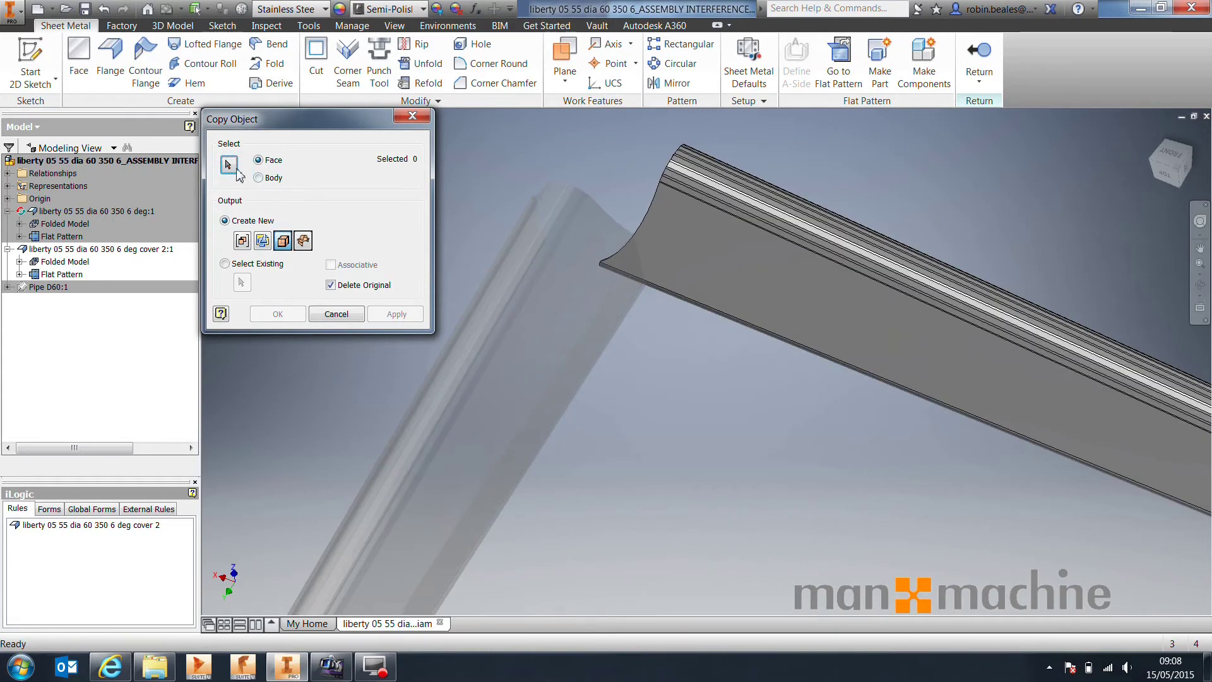
click(574, 279)
scroll(628, 367, down, 3)
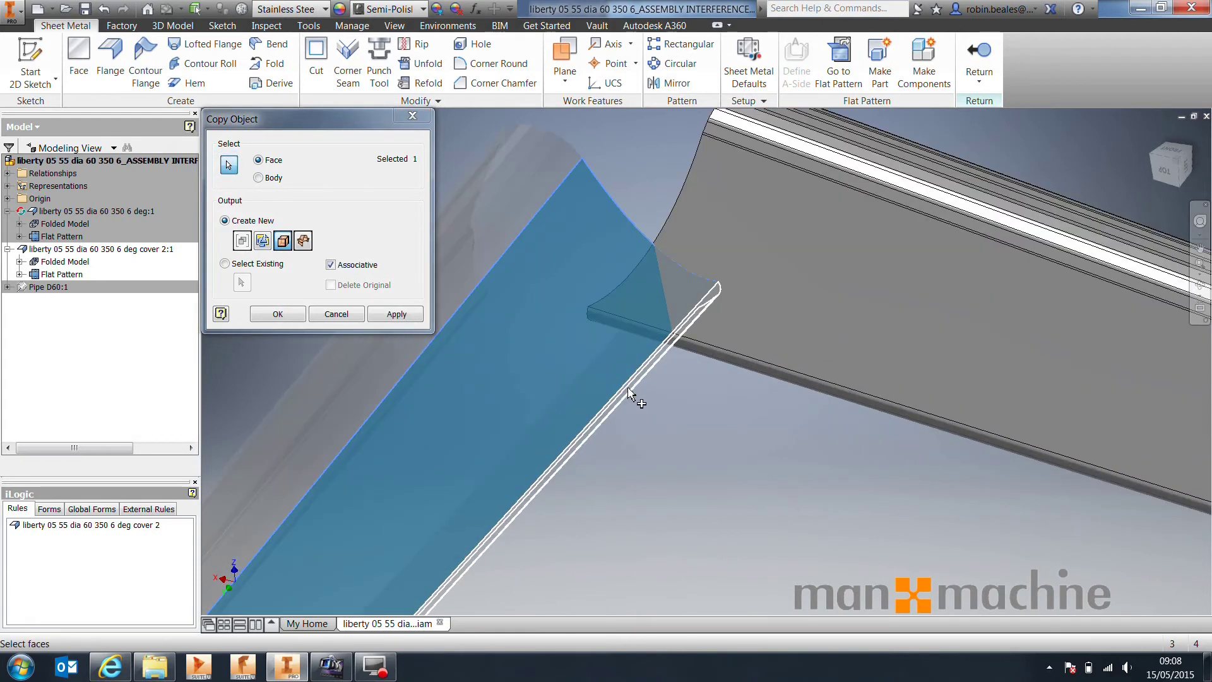
click(629, 389)
shift+middle_drag(644, 414, 846, 381)
click(624, 347)
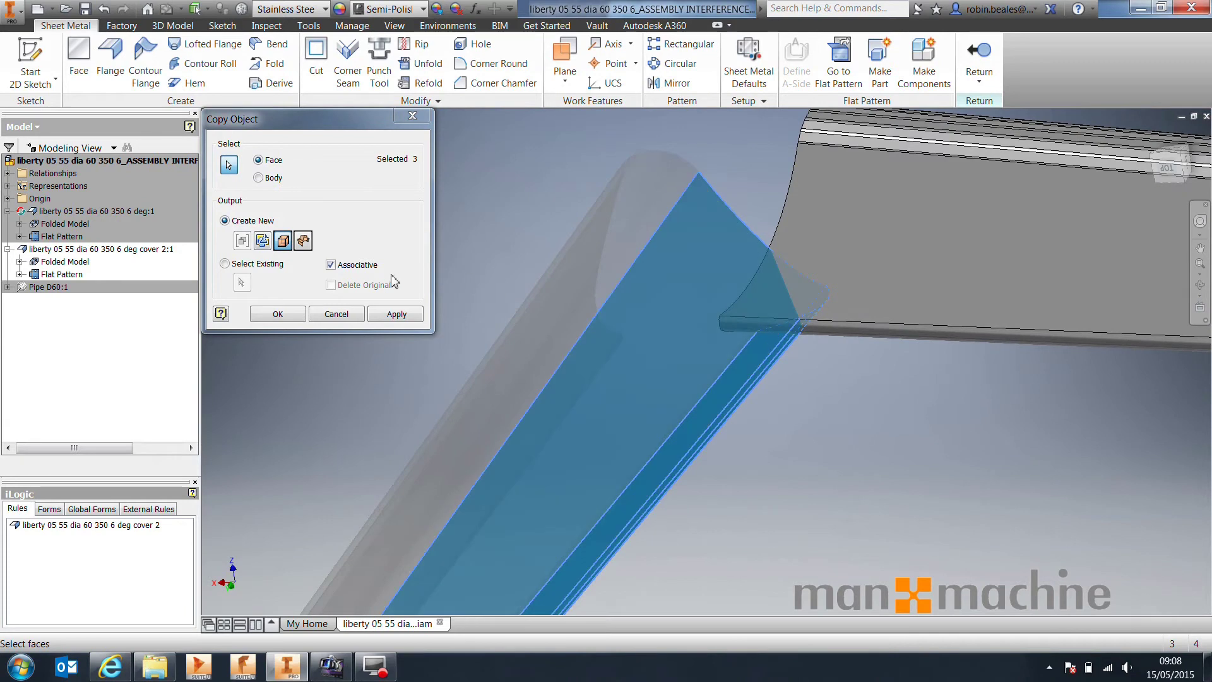
click(355, 266)
click(278, 315)
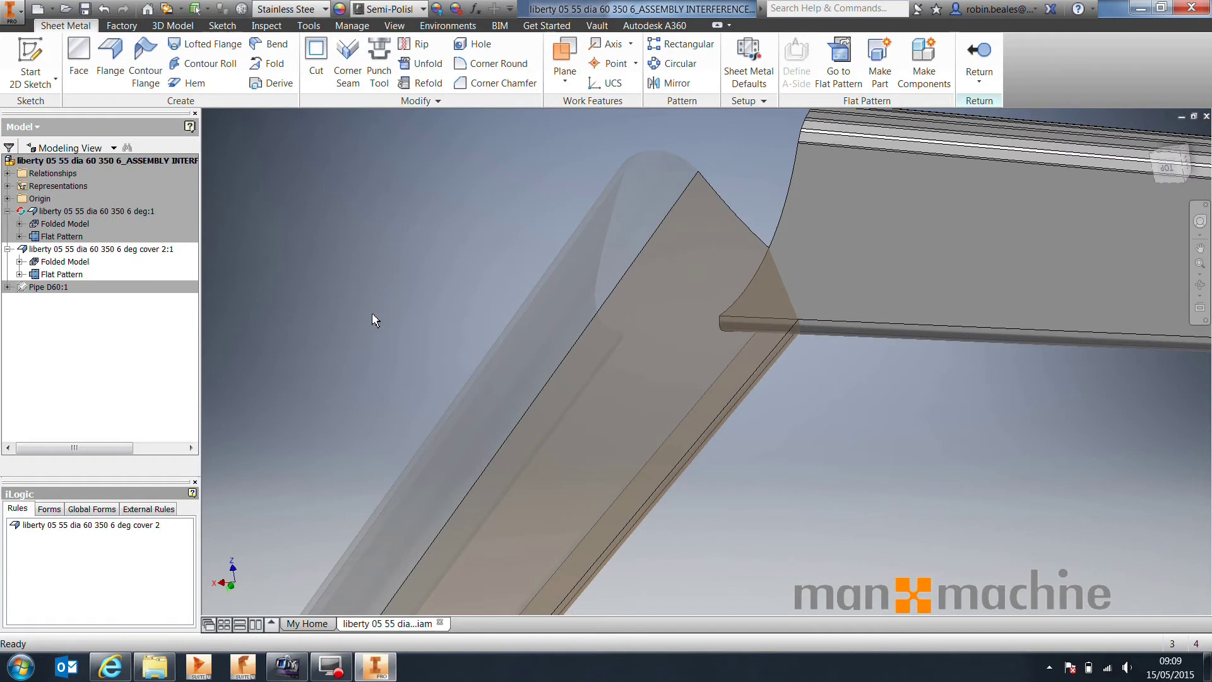
shift+middle_drag(703, 279, 761, 475)
middle_drag(825, 389, 739, 245)
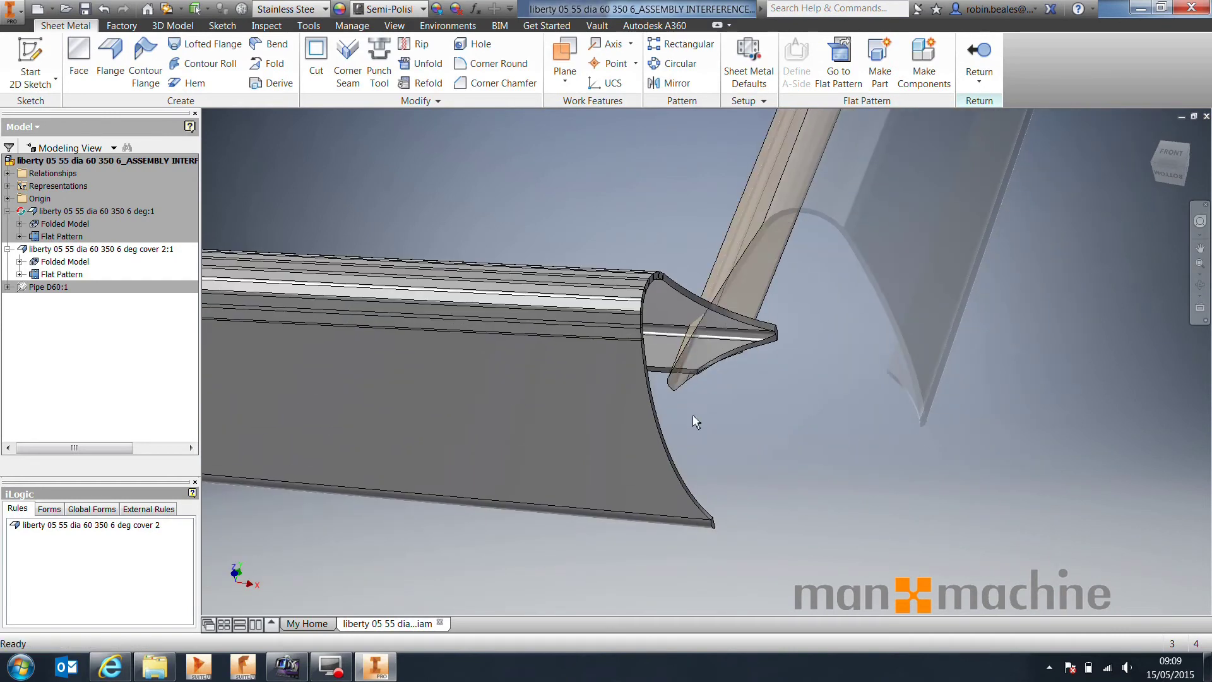
scroll(712, 284, down, 5)
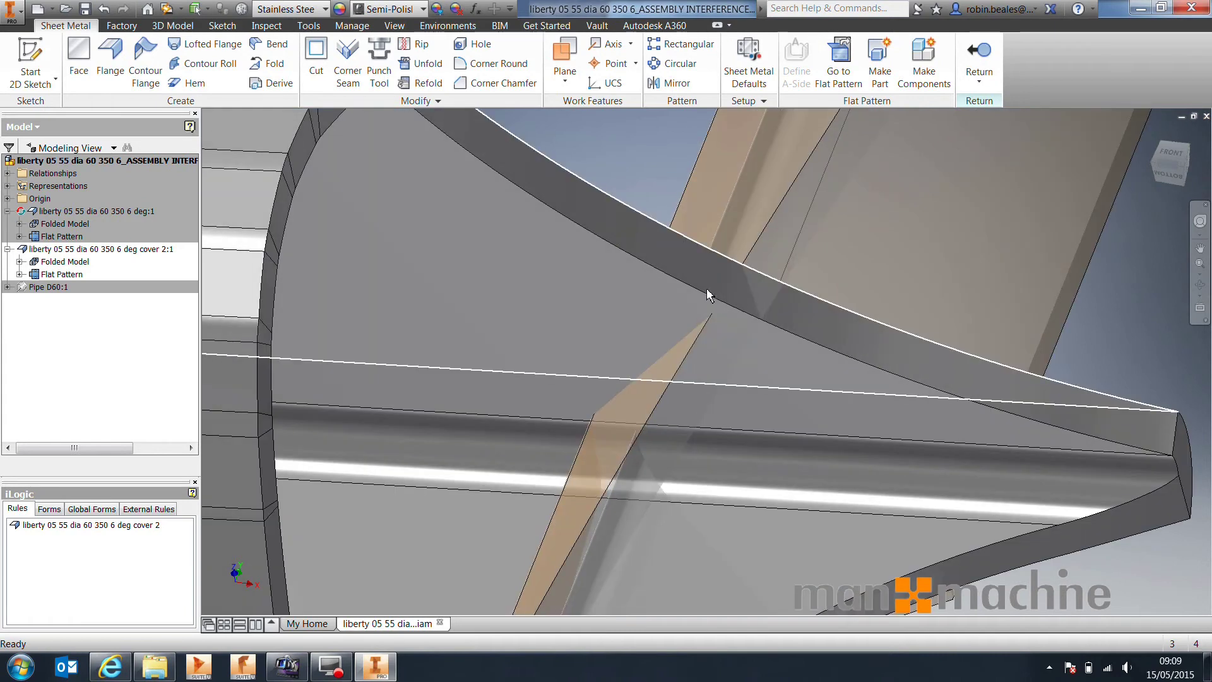
scroll(742, 356, up, 5)
shift+middle_drag(856, 468, 843, 444)
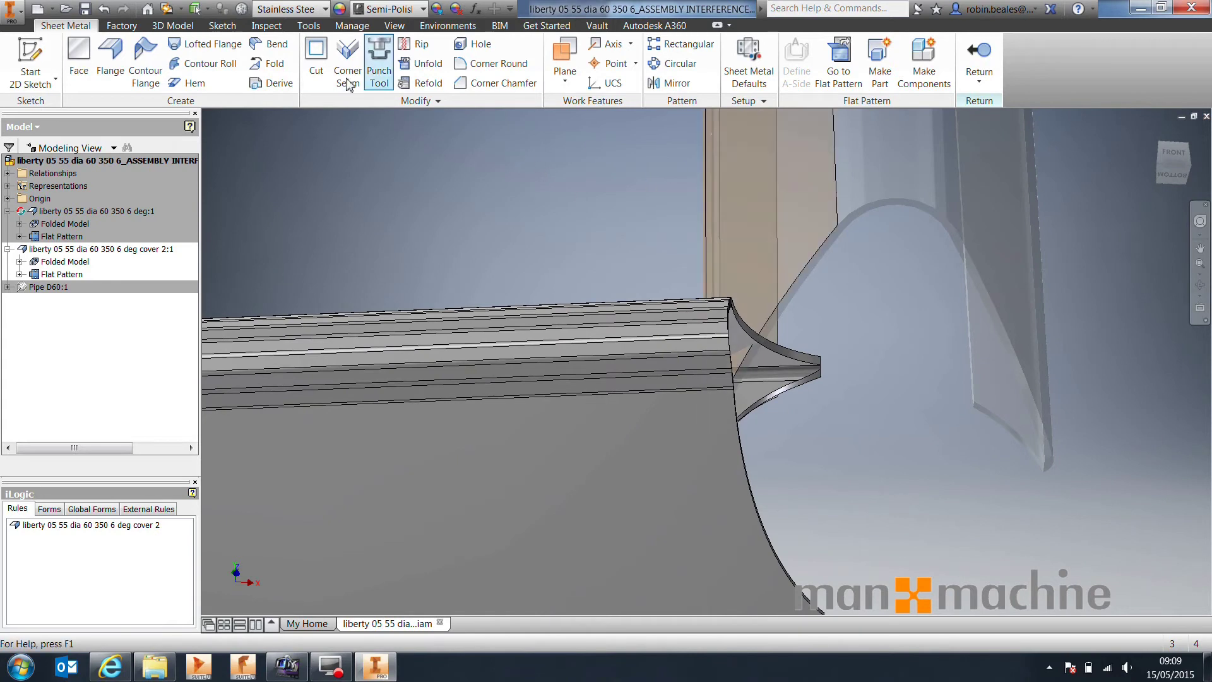
click(173, 25)
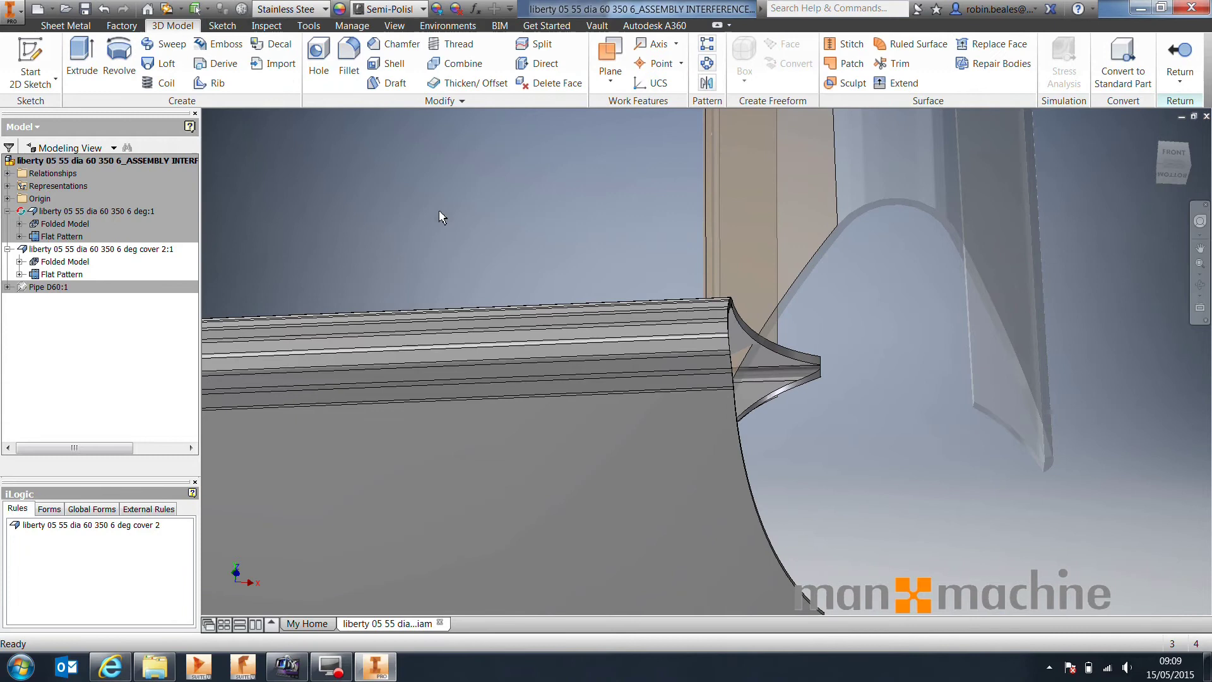
click(898, 84)
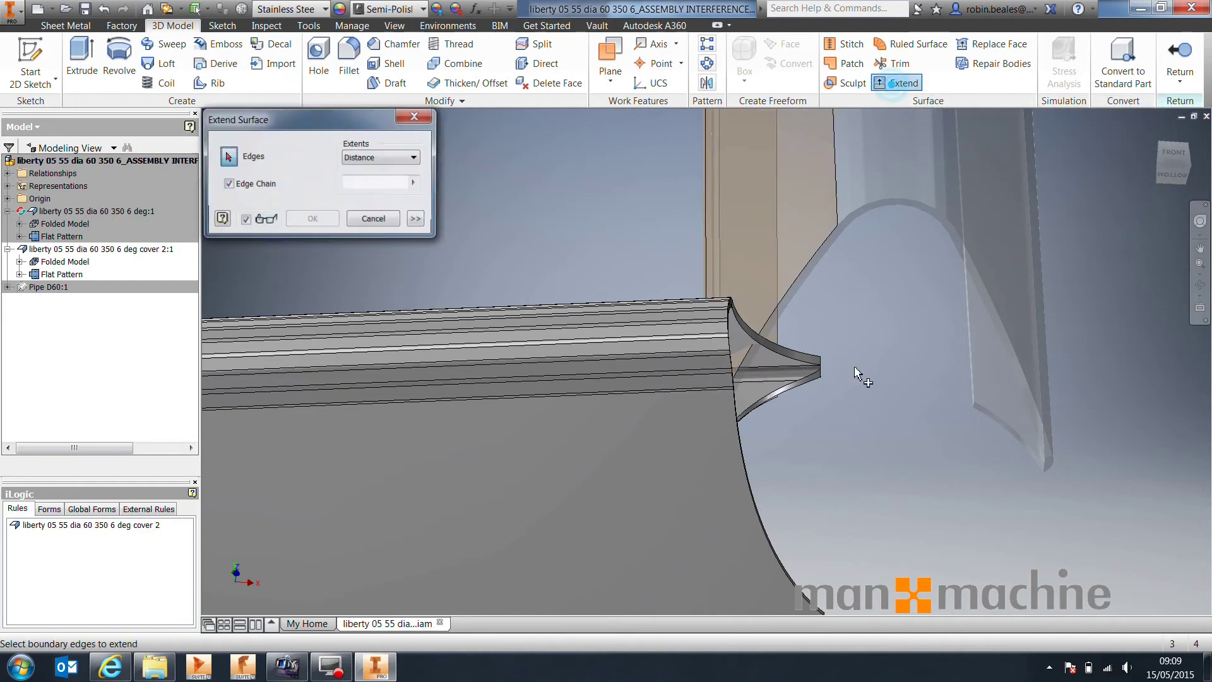
click(809, 269)
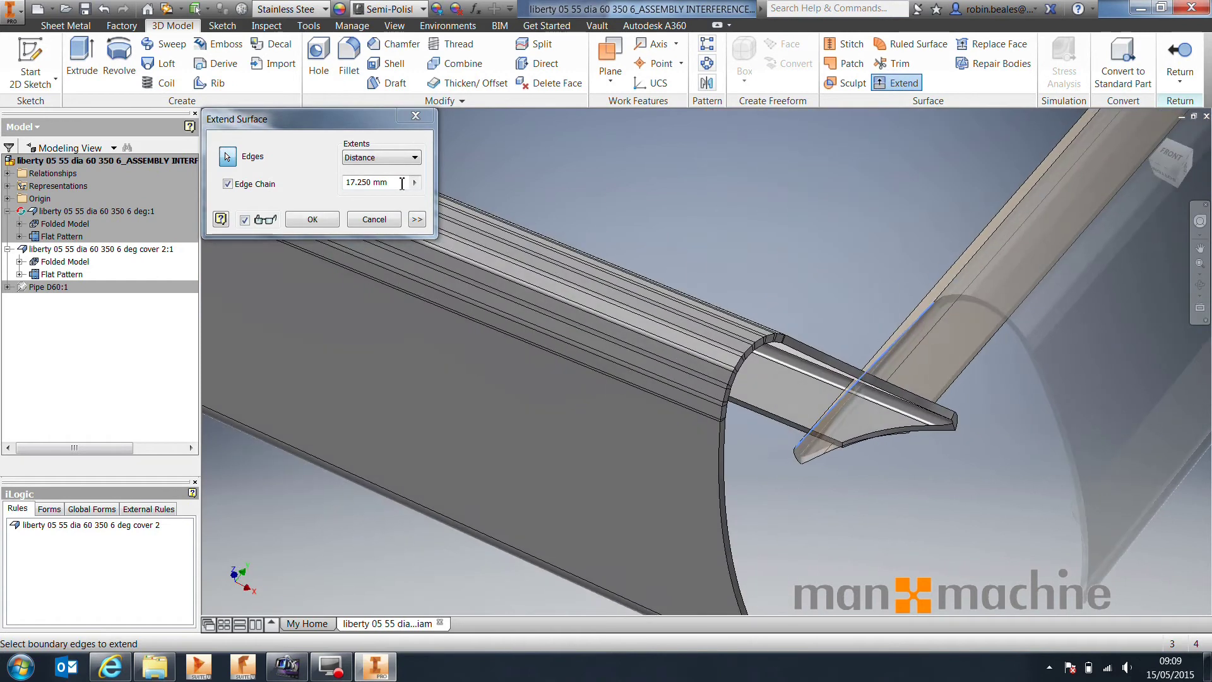
click(401, 184)
click(227, 184)
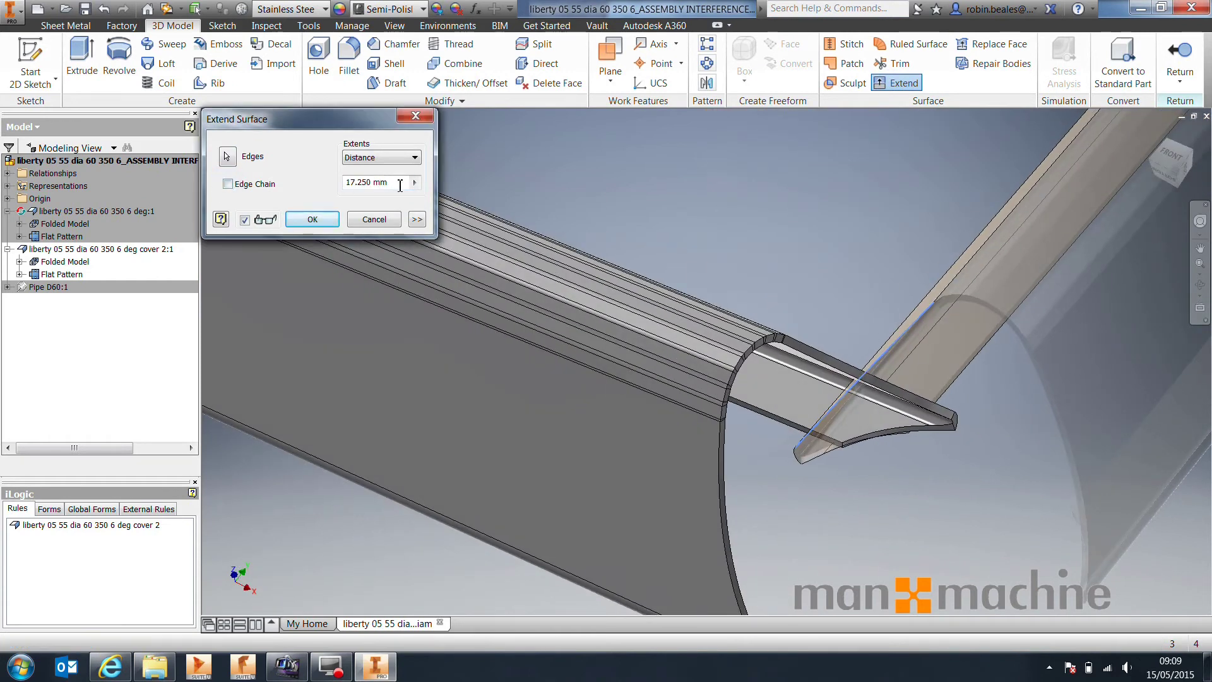
drag(400, 186, 320, 197)
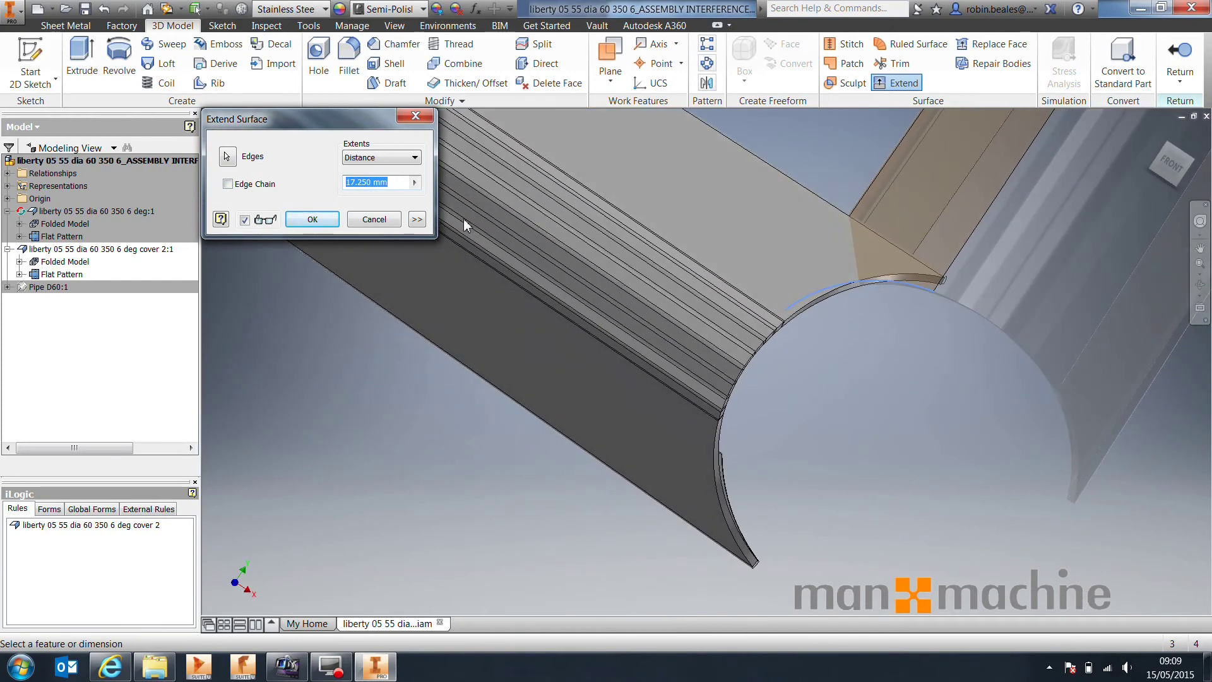
text(20)
shift+middle_drag(567, 307, 816, 291)
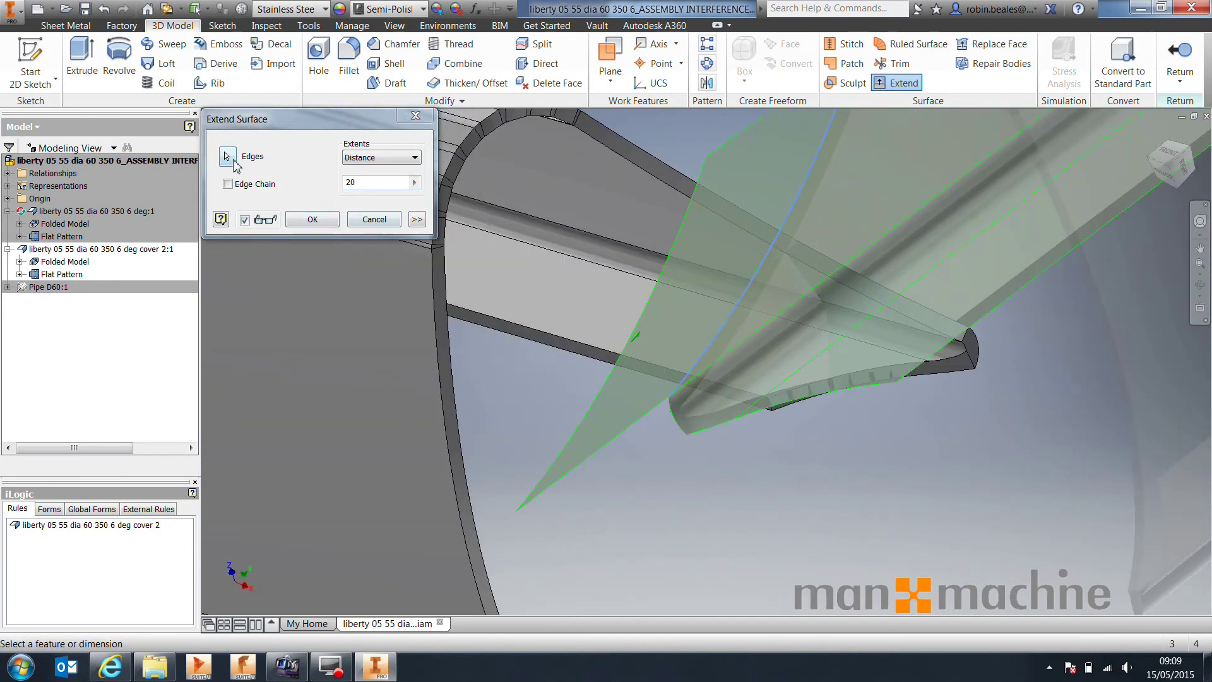
click(230, 159)
click(675, 420)
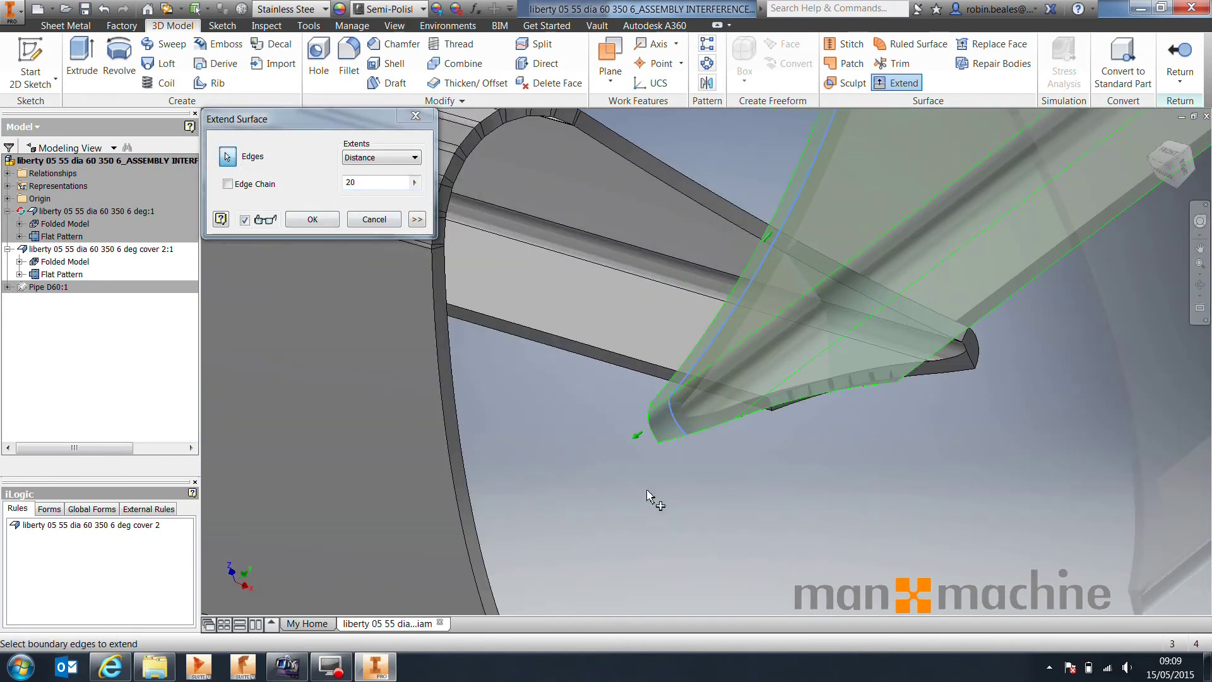
shift+middle_drag(647, 492, 703, 433)
click(706, 432)
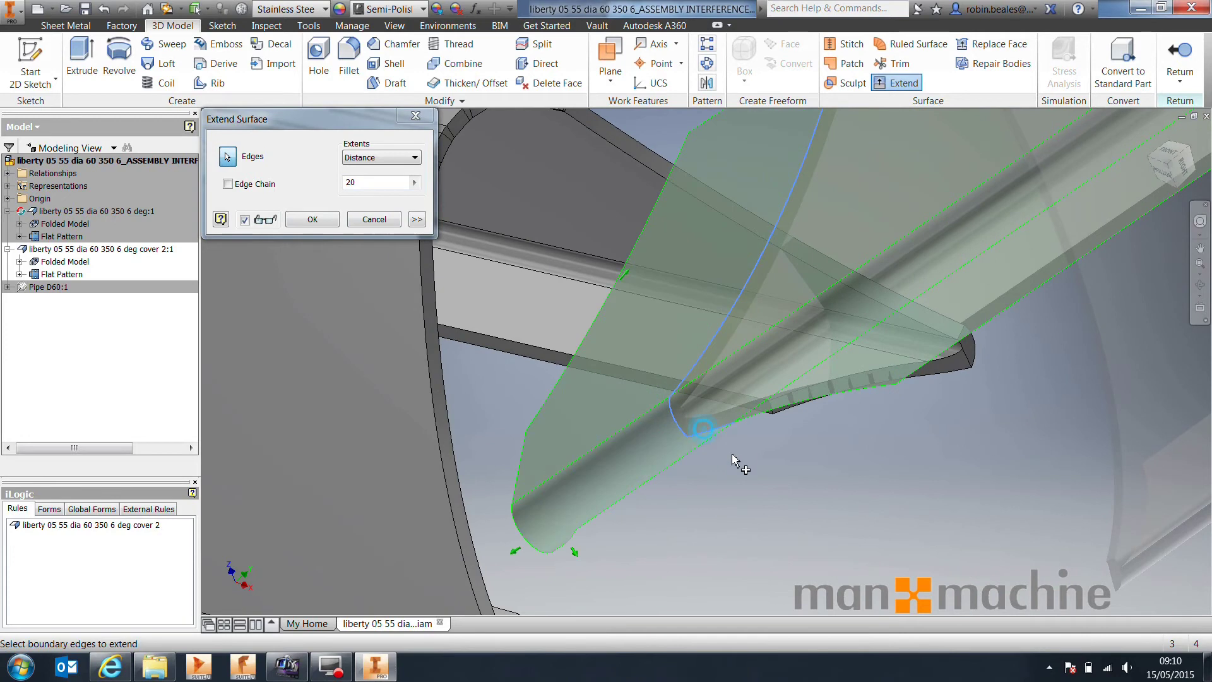
click(774, 412)
shift+middle_drag(780, 423, 725, 444)
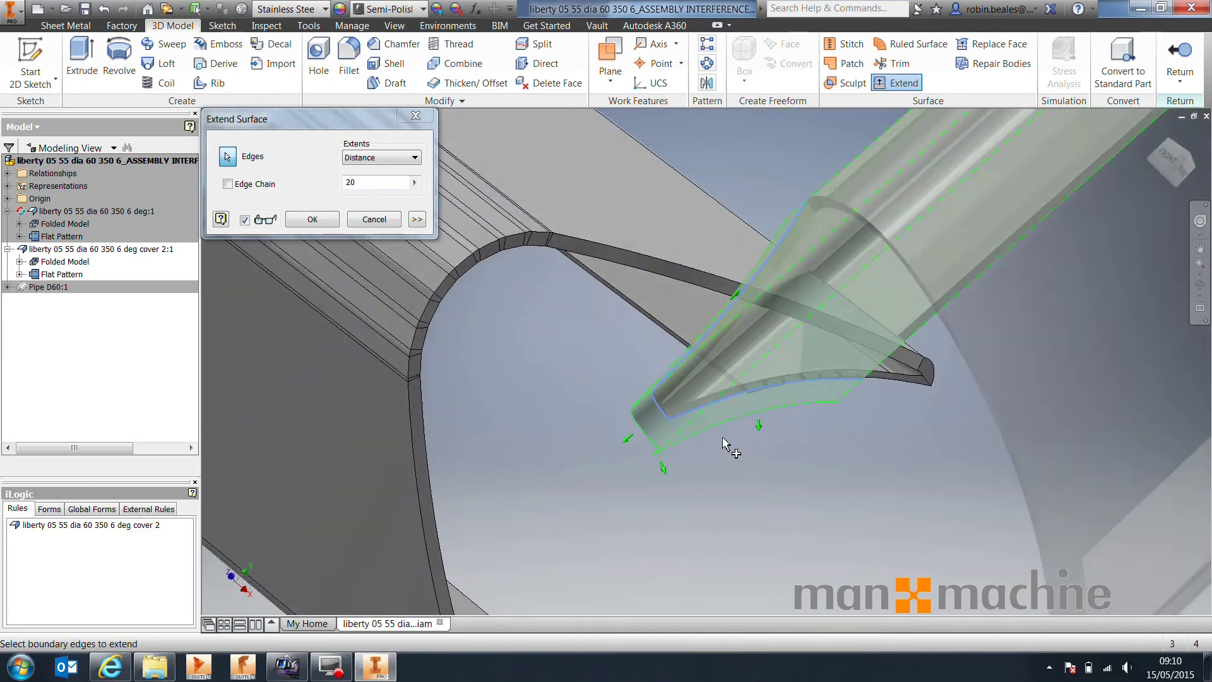
click(379, 182)
shift+middle_drag(585, 296, 625, 322)
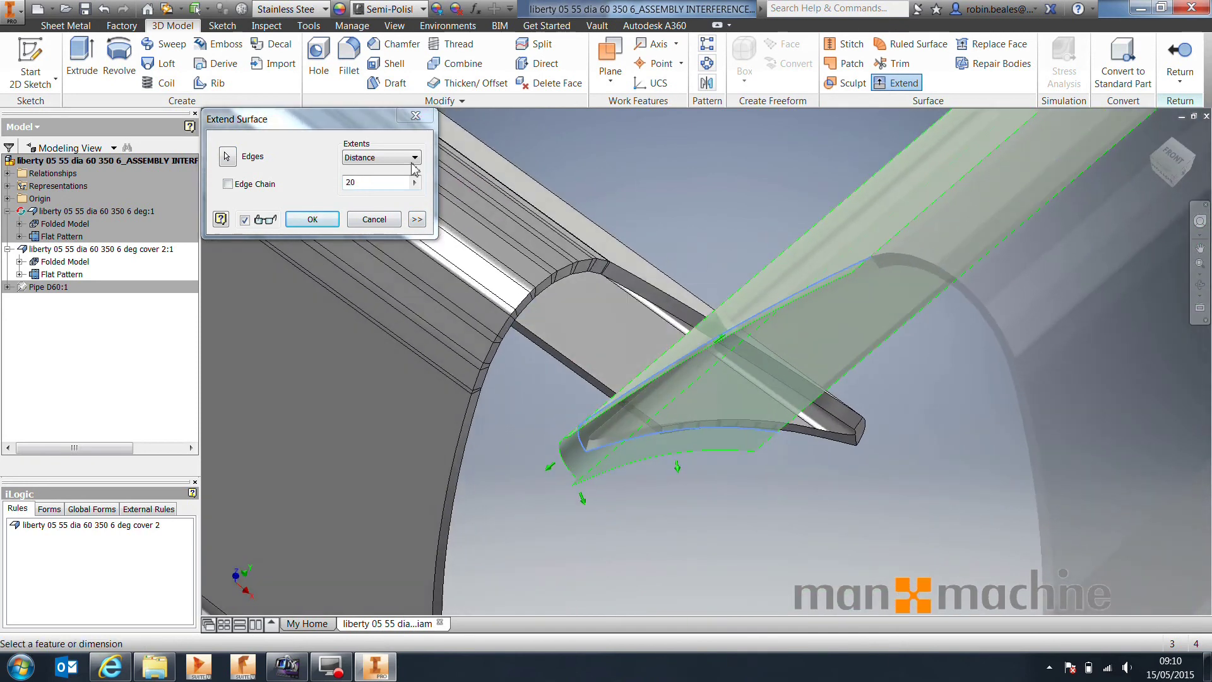
click(374, 219)
Step: Extend the long end edge of the copied surface's large face by 20 mm with Edge Chain turned off
click(896, 82)
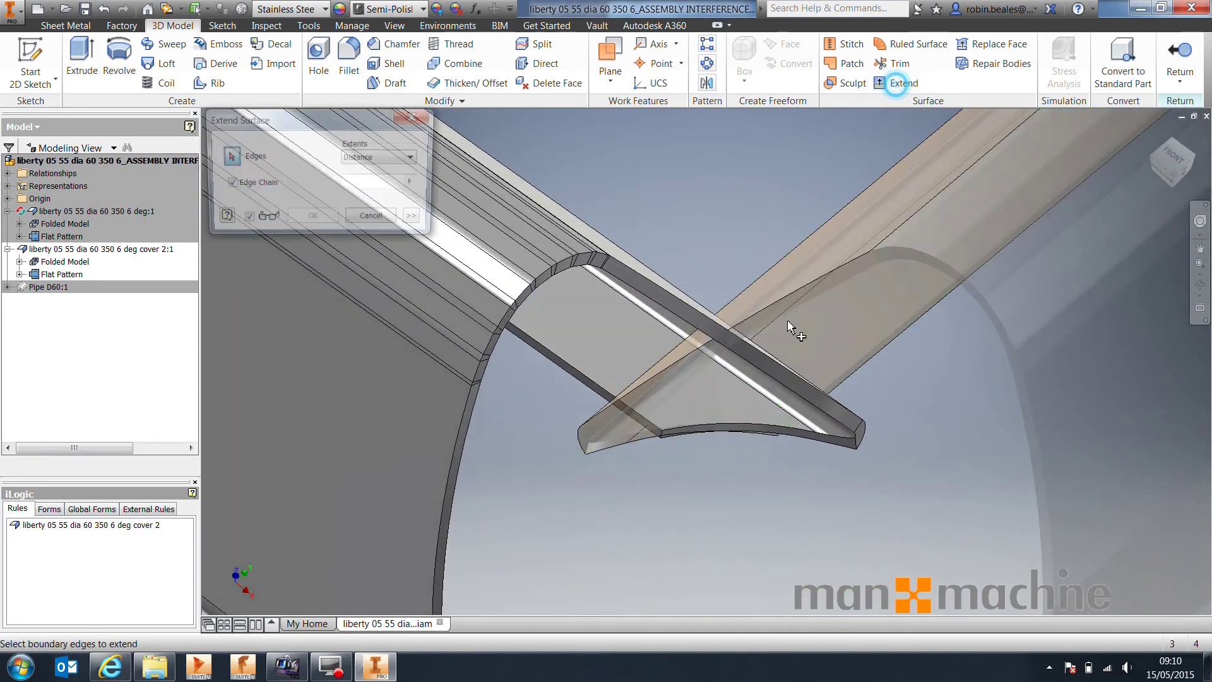
click(756, 317)
click(228, 184)
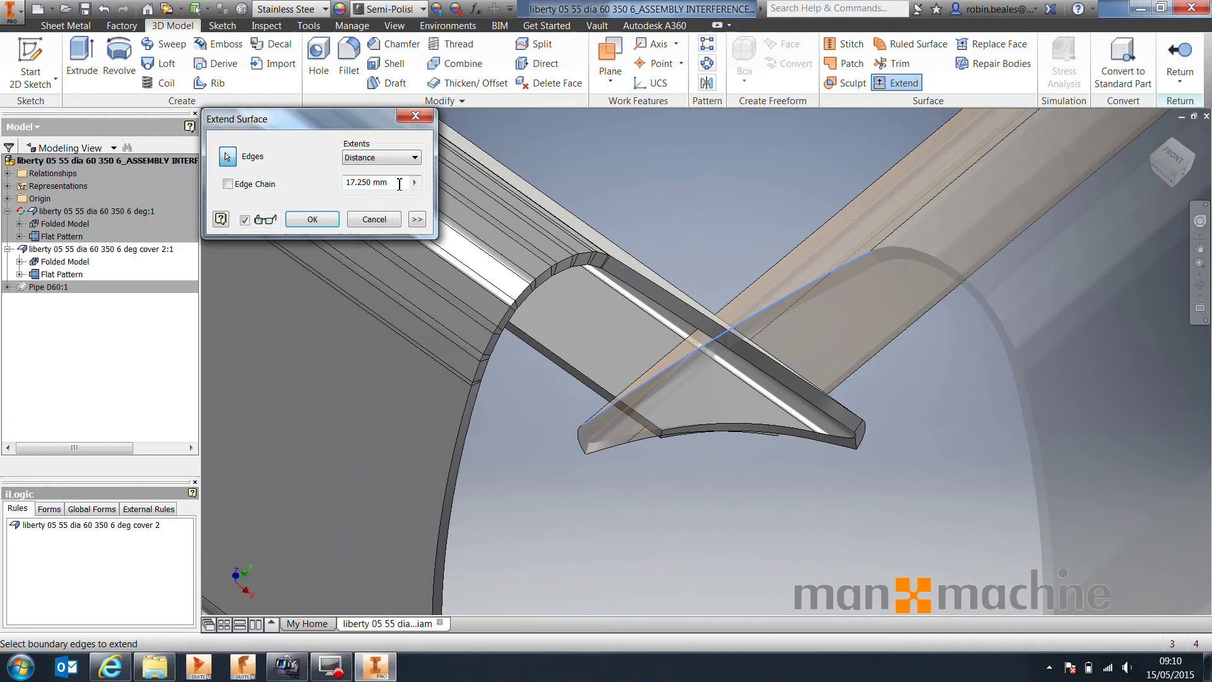
double_click(372, 182)
text(20)
click(322, 220)
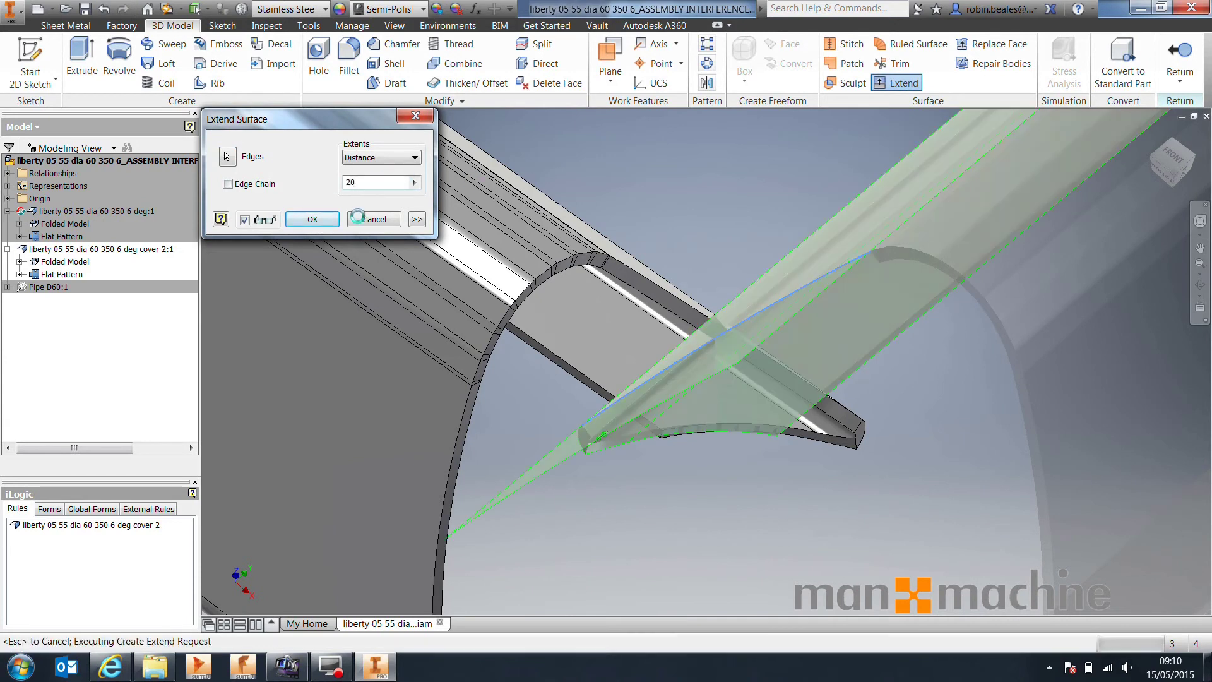
Step: Extend the short curved edge at the end of the copied surface's lower bend by 20 mm, without edge chaining
shift+middle_drag(648, 450, 654, 360)
click(903, 83)
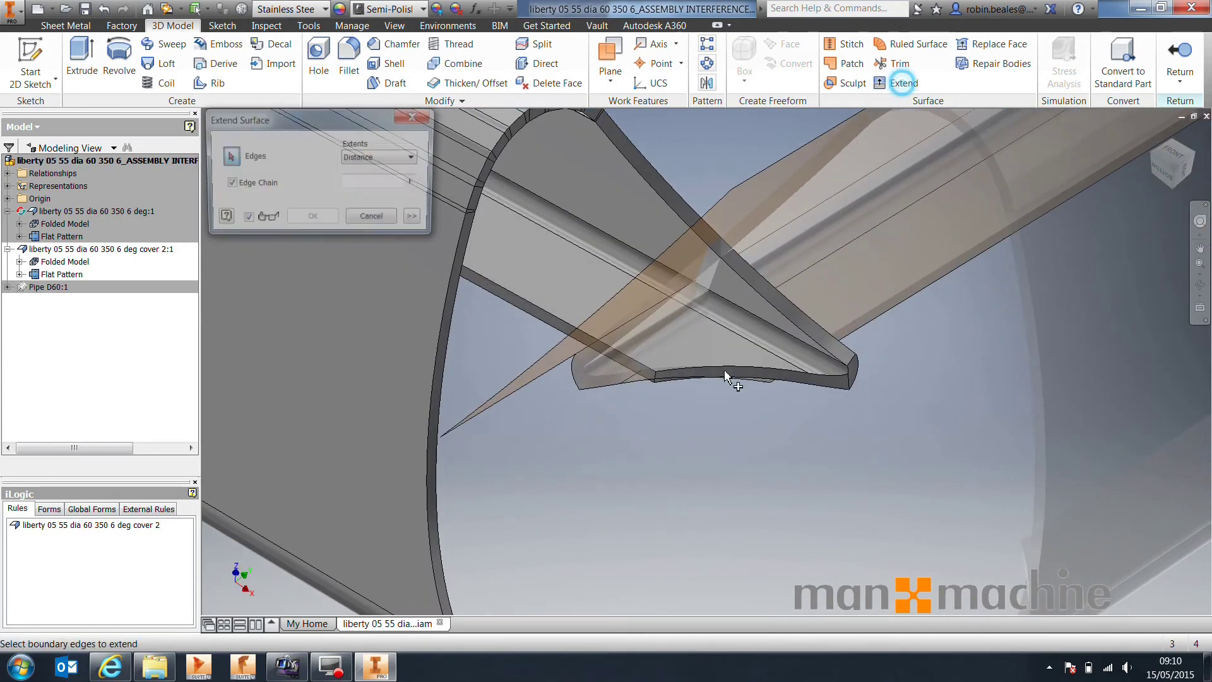
click(575, 370)
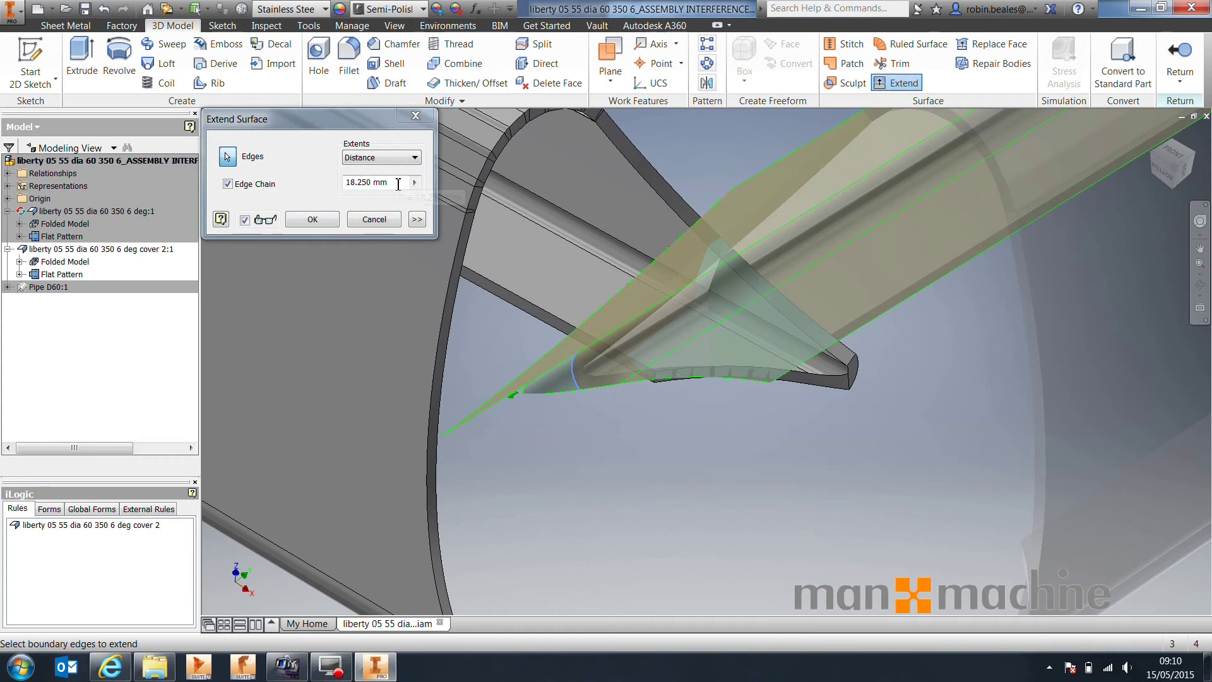
click(228, 184)
double_click(372, 182)
text(20)
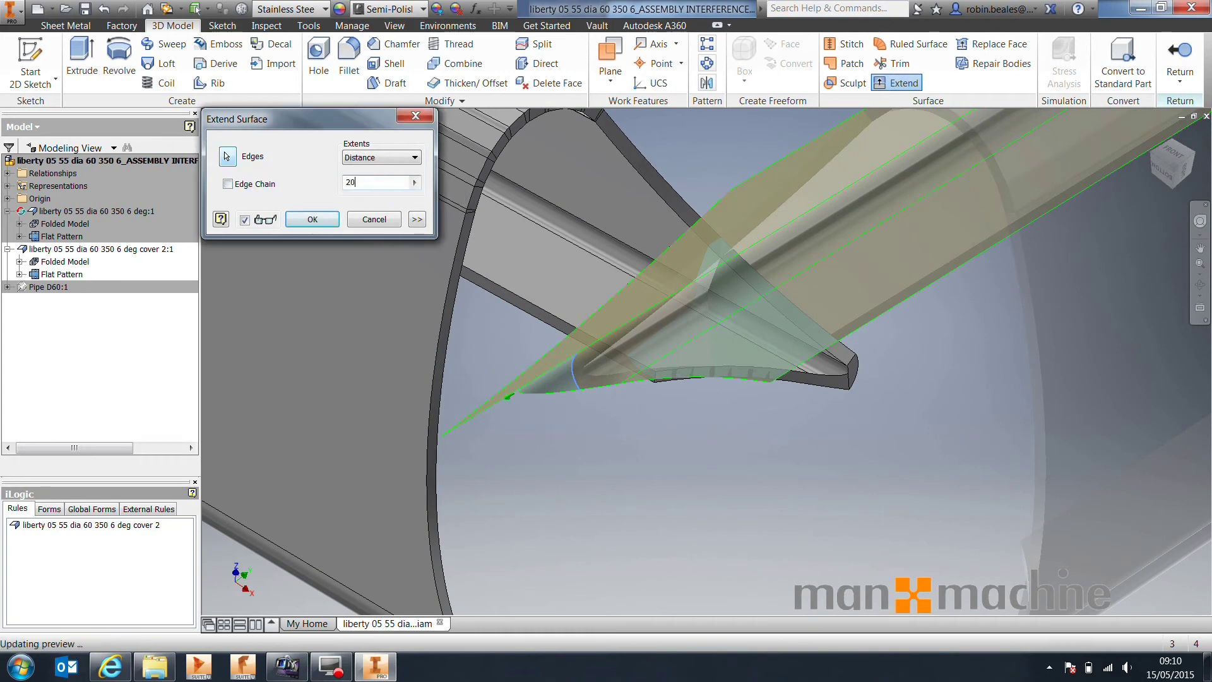
click(319, 217)
Step: Extend the lower boundary edge of the copied surface's lip by 20 mm with Edge Chain turned off
shift+middle_drag(505, 445, 540, 361)
click(901, 83)
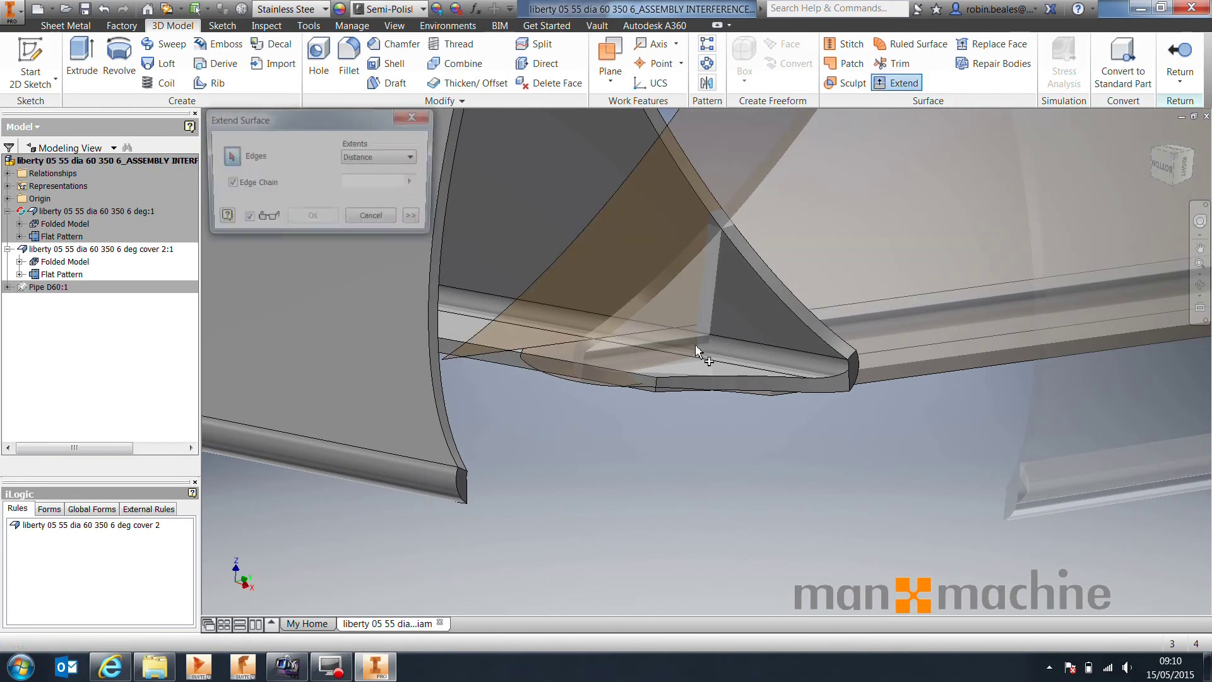
click(638, 390)
shift+middle_drag(641, 398, 564, 450)
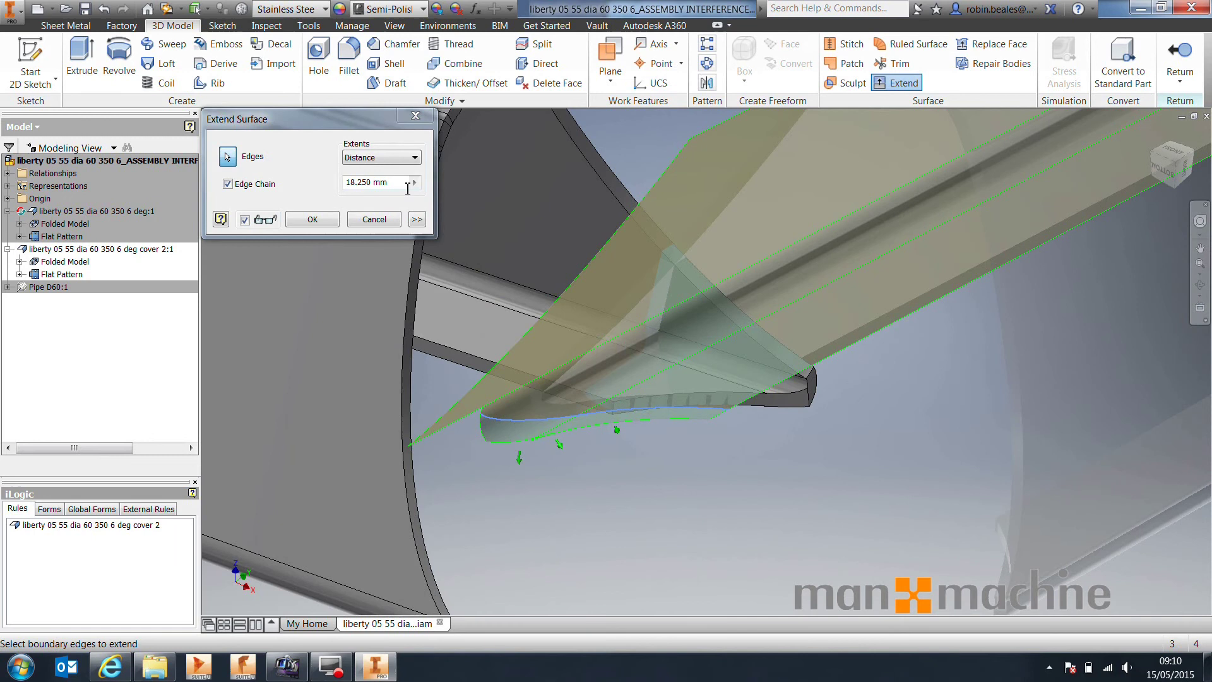
click(390, 183)
click(228, 183)
click(390, 183)
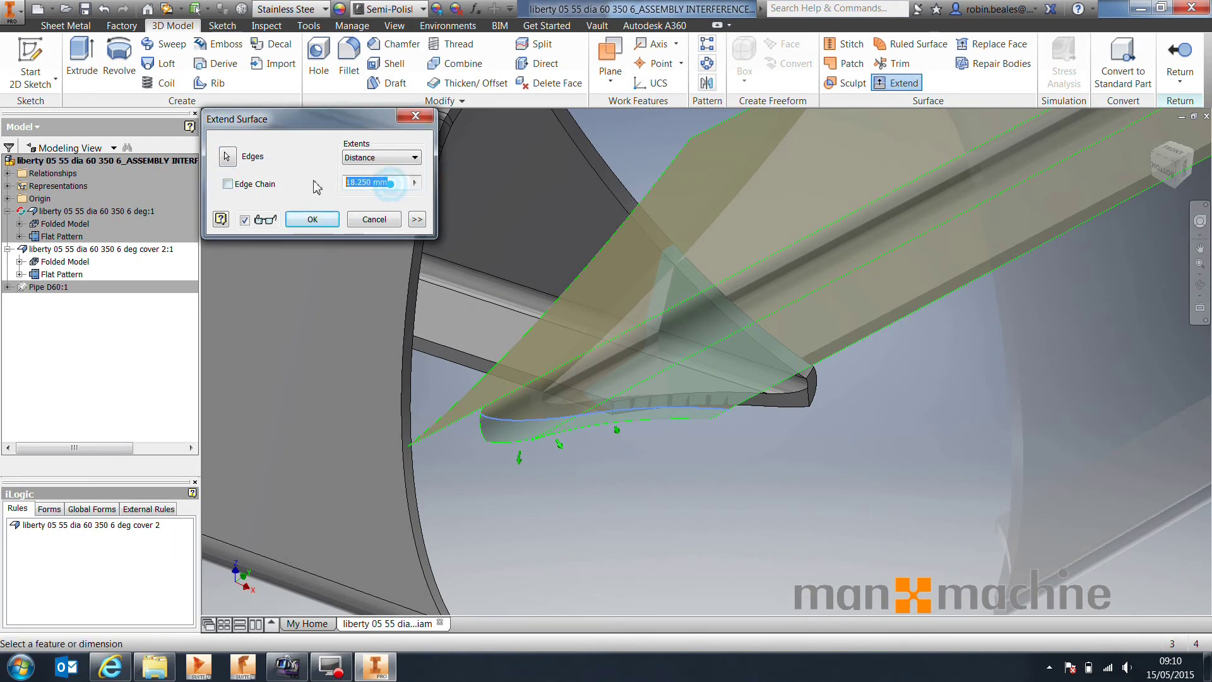
text(20)
key(Return)
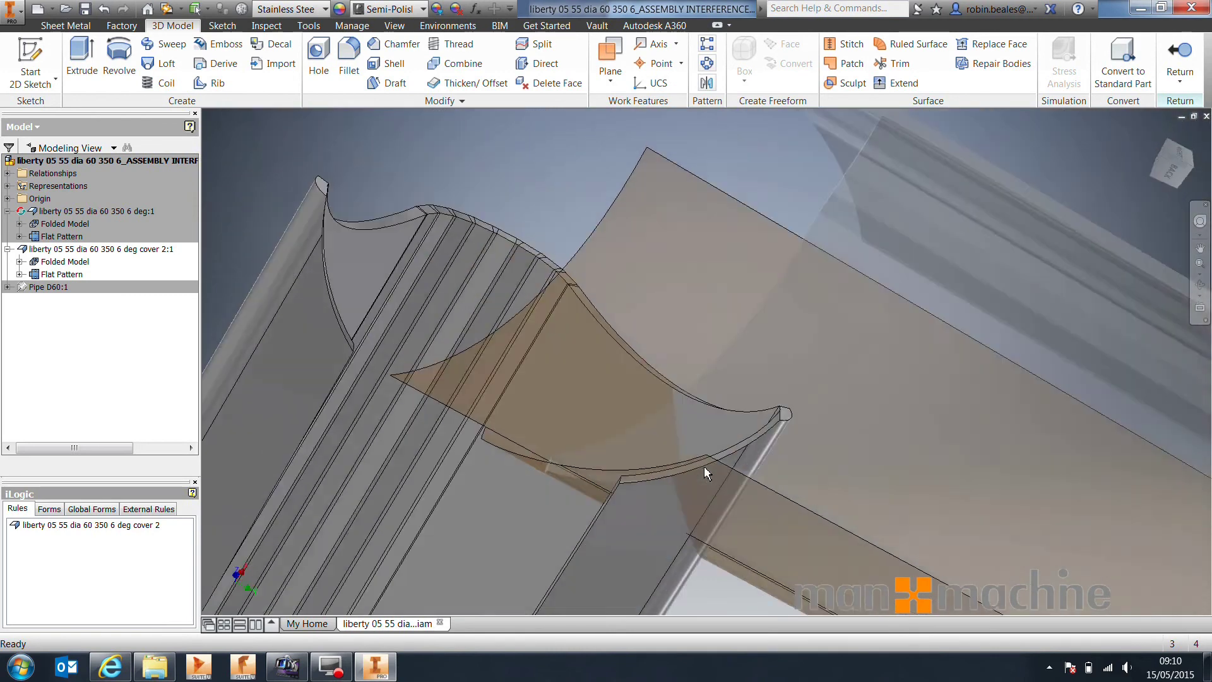
shift+middle_drag(706, 474, 667, 494)
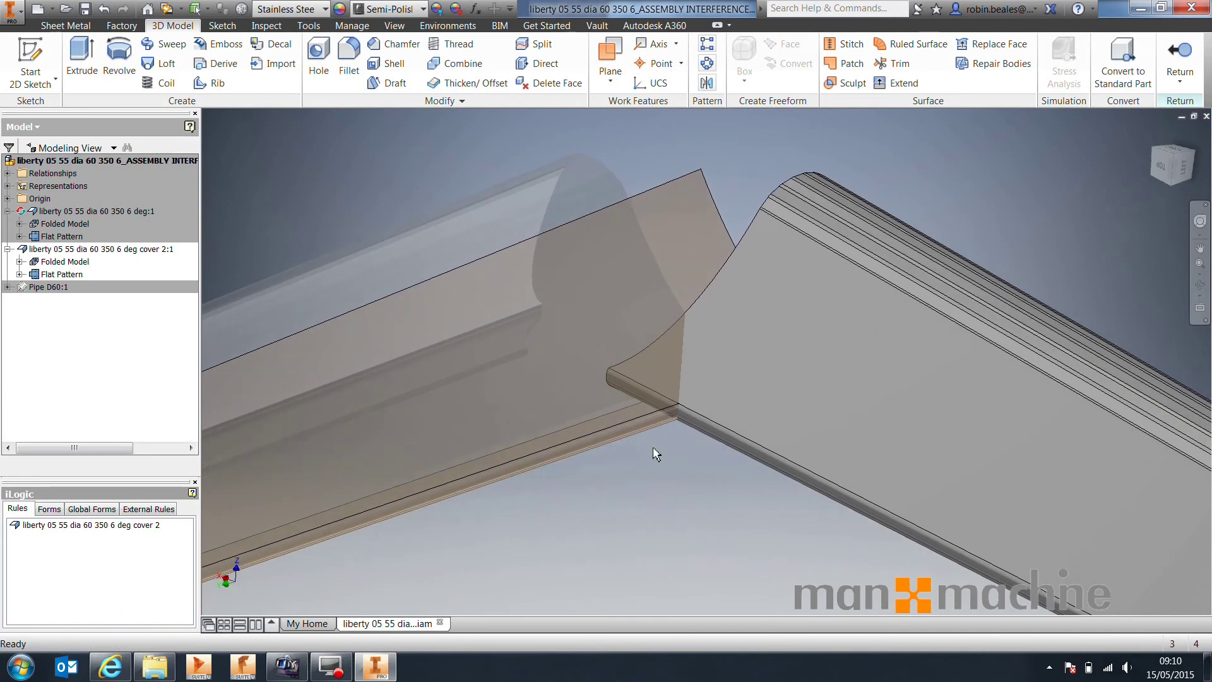
Step: Trim the edited cover's solid with Split, using the extended surface as split tool and the flipped removal side to remove the overlapping end
click(540, 45)
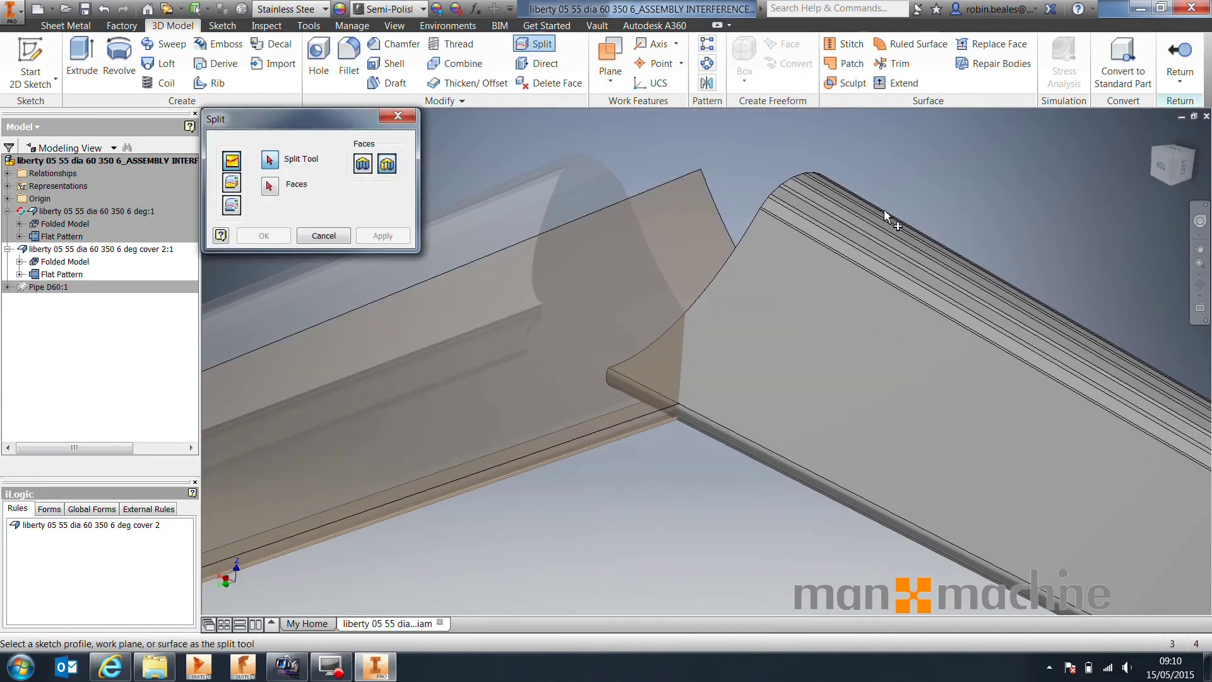
click(234, 187)
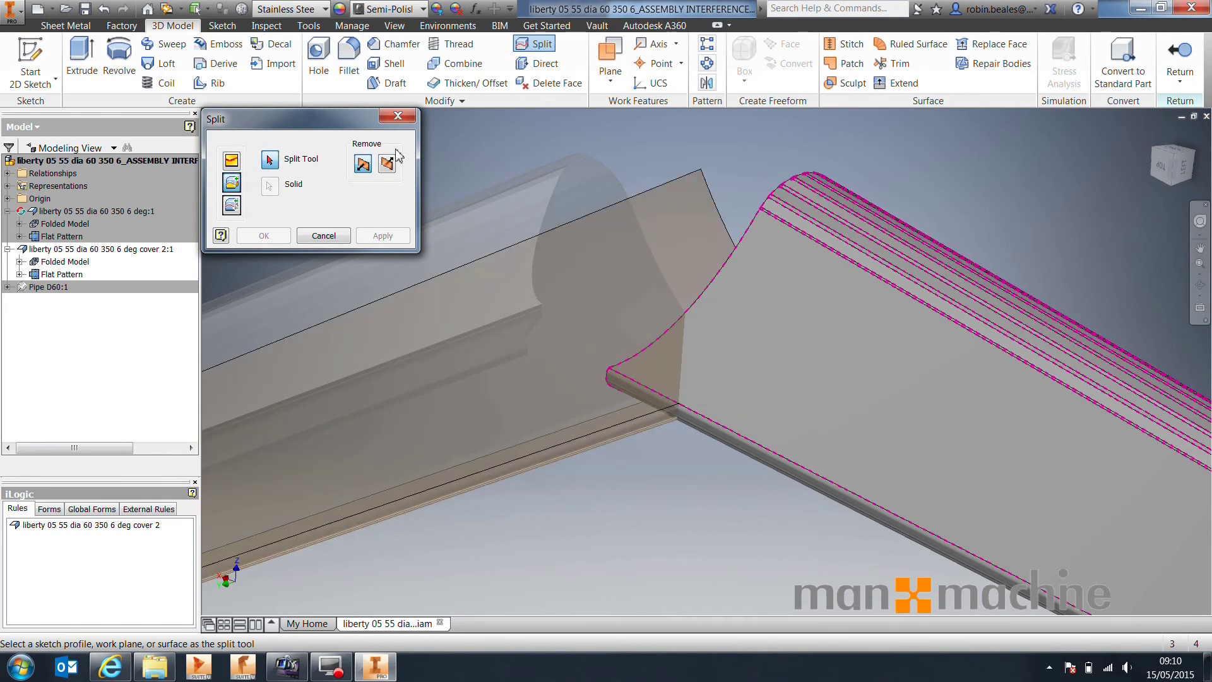
click(701, 184)
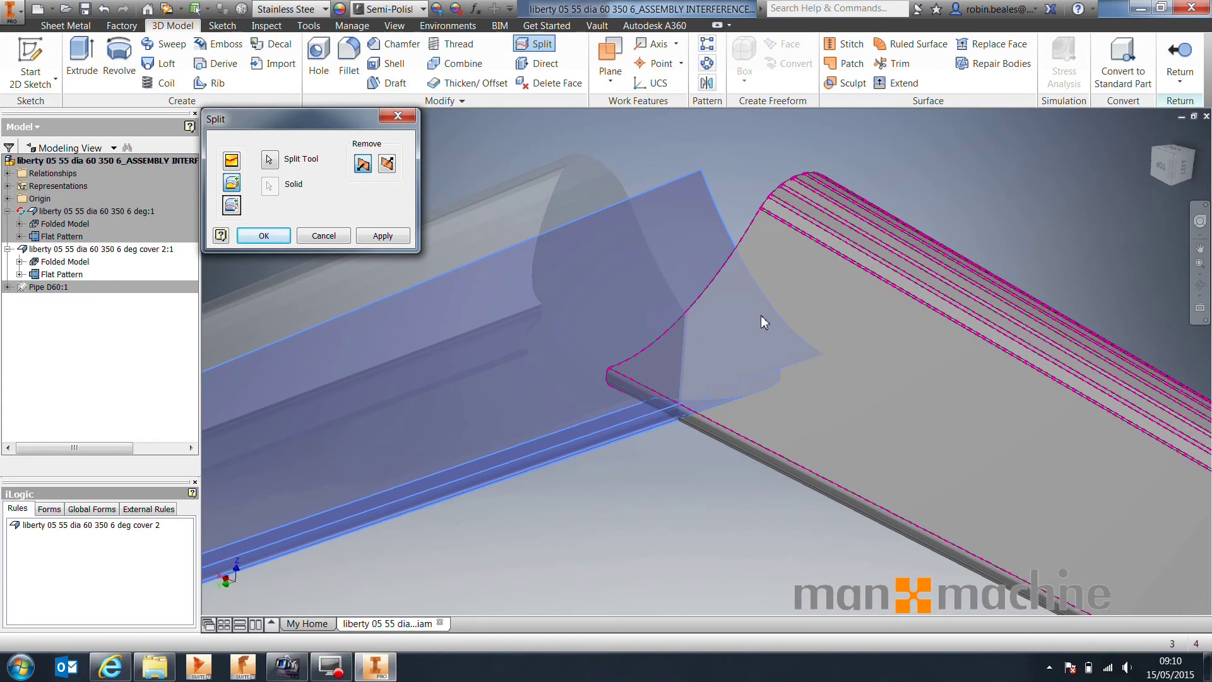
middle_drag(760, 316, 1033, 404)
scroll(965, 227, down, 1)
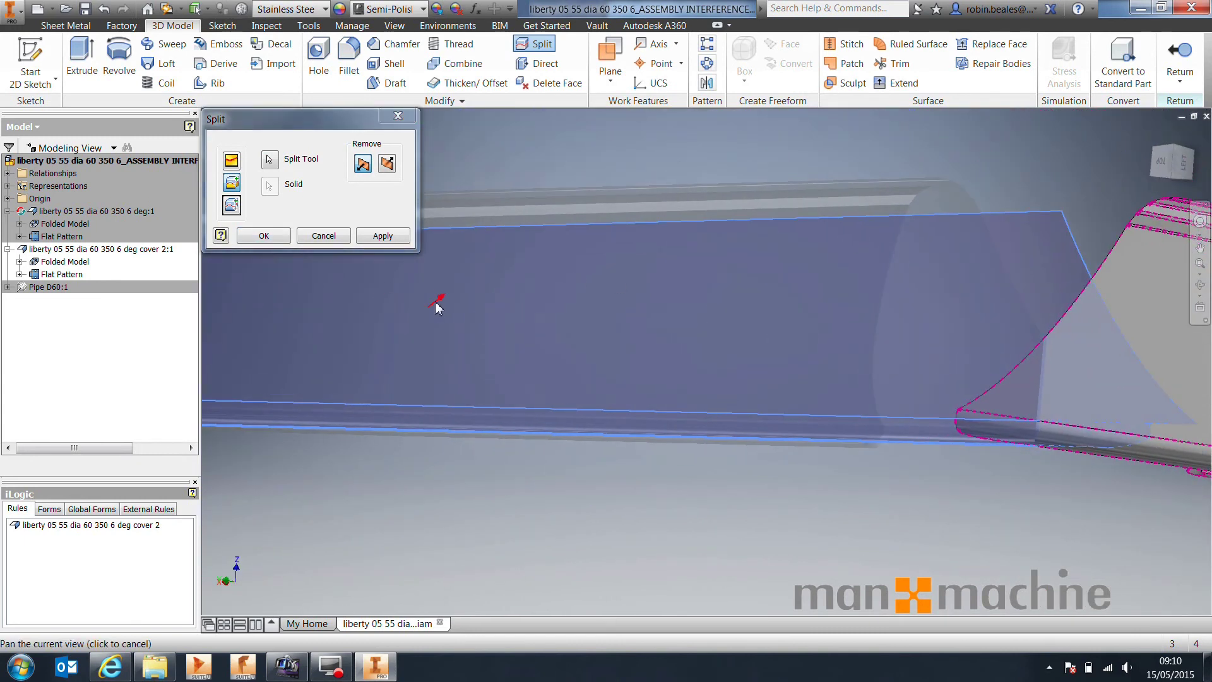
shift+middle_drag(435, 301, 499, 287)
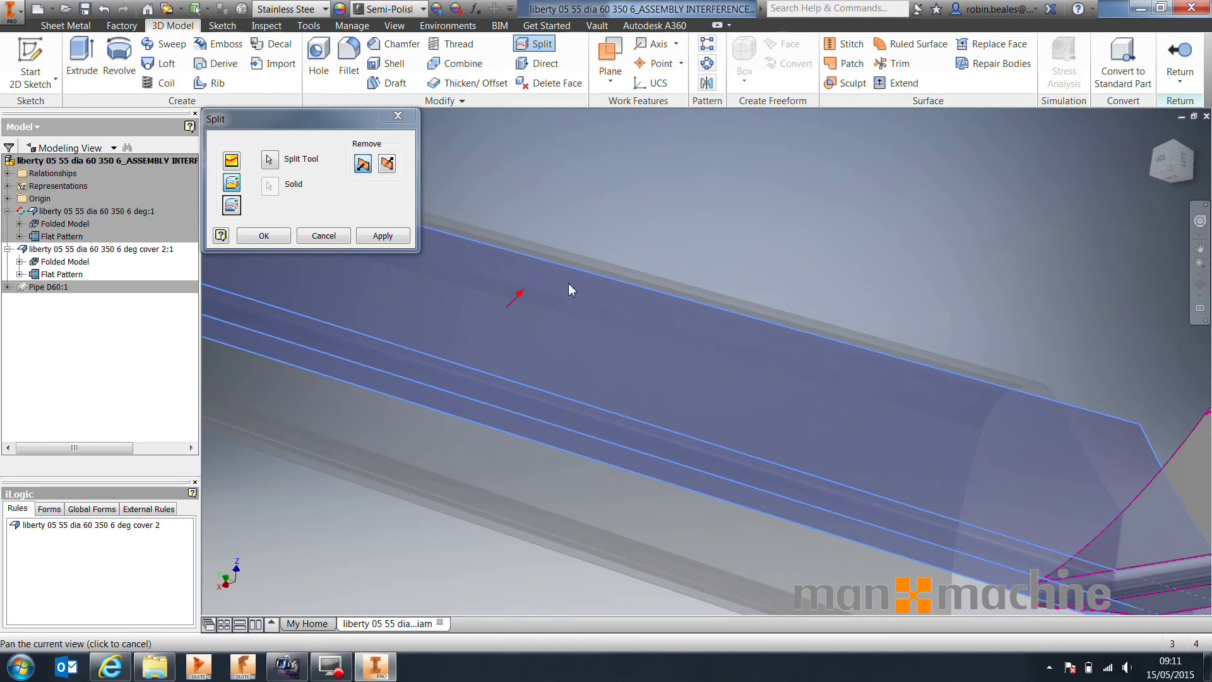
click(387, 163)
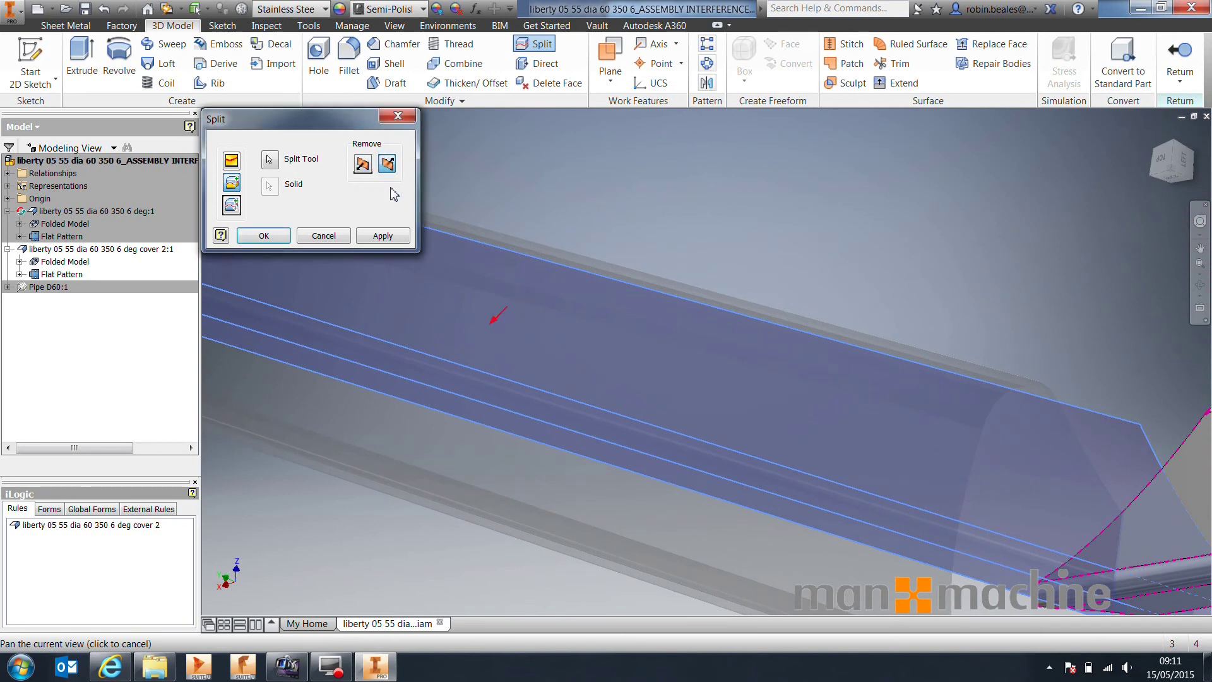
scroll(480, 392, down, 5)
shift+middle_drag(558, 410, 883, 476)
shift+middle_drag(892, 476, 760, 423)
click(383, 236)
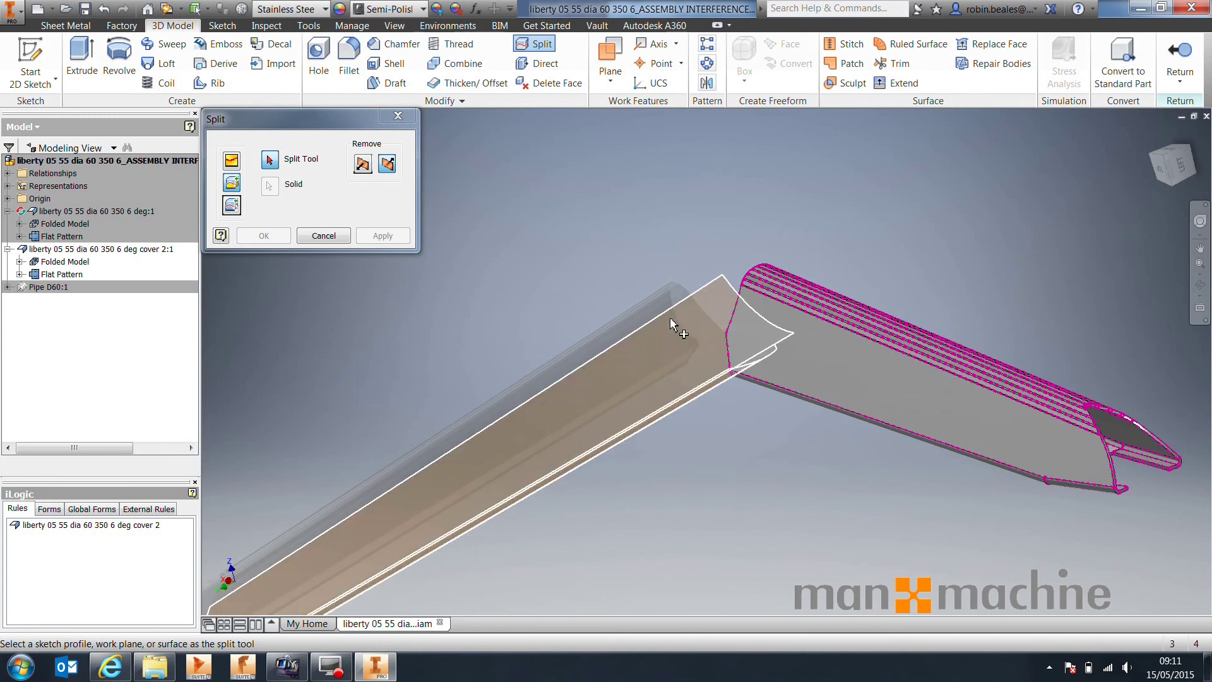
click(322, 235)
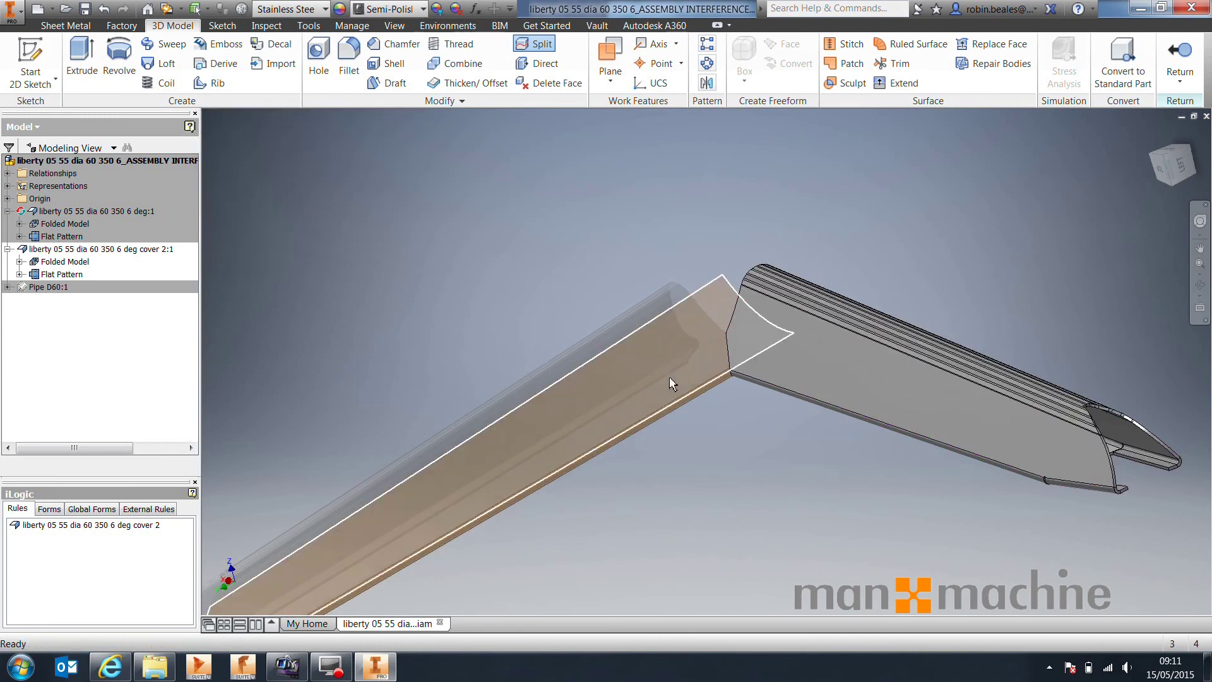
Step: Hide the copied surface, Surface1, in the edited cover's folded model and view the trimmed corner up close
shift+middle_drag(694, 415, 506, 354)
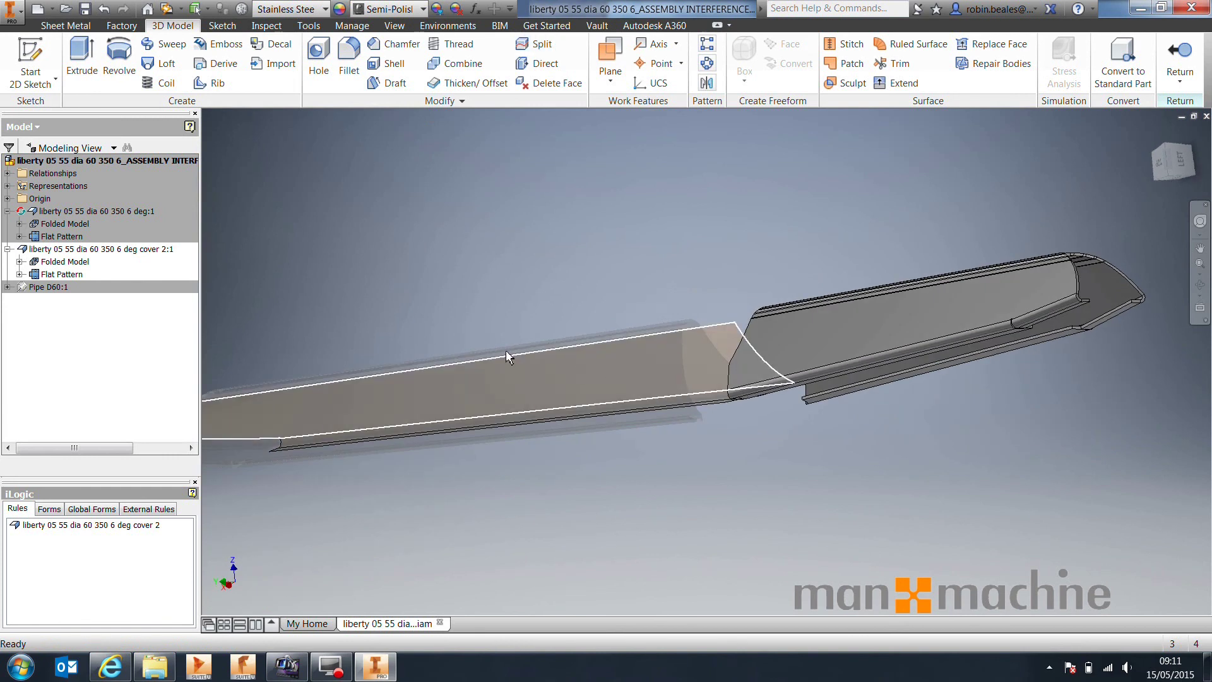
click(20, 261)
drag(192, 259, 192, 361)
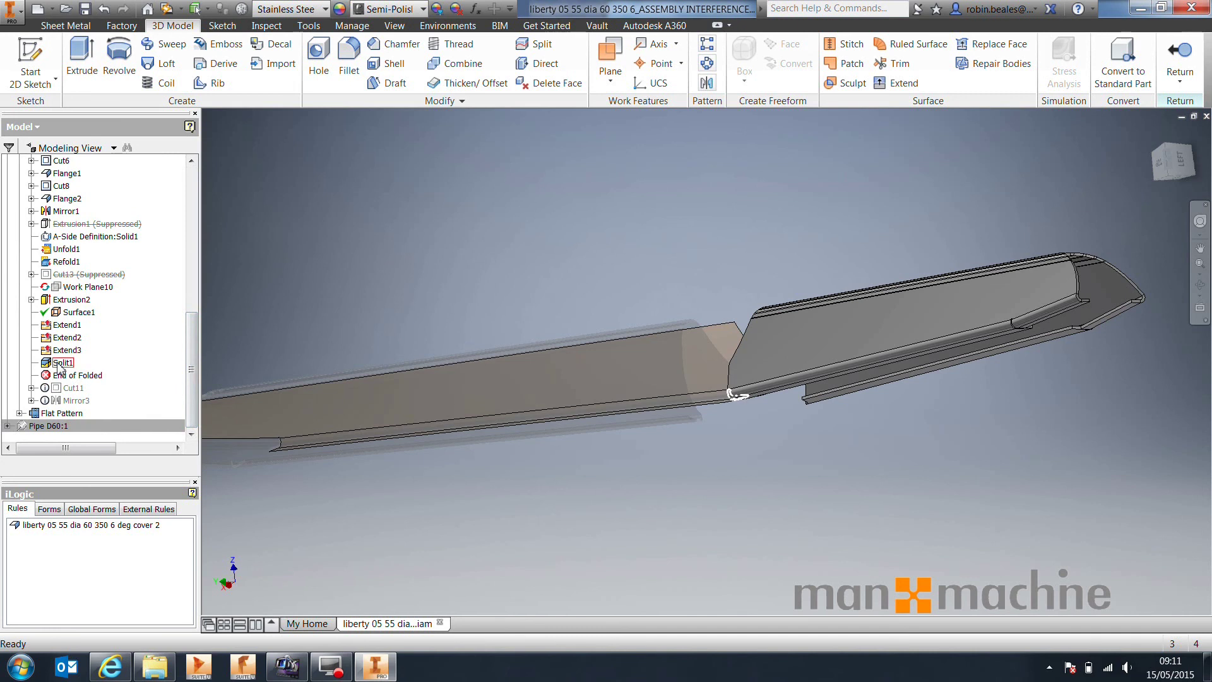
click(71, 312)
right_click(72, 312)
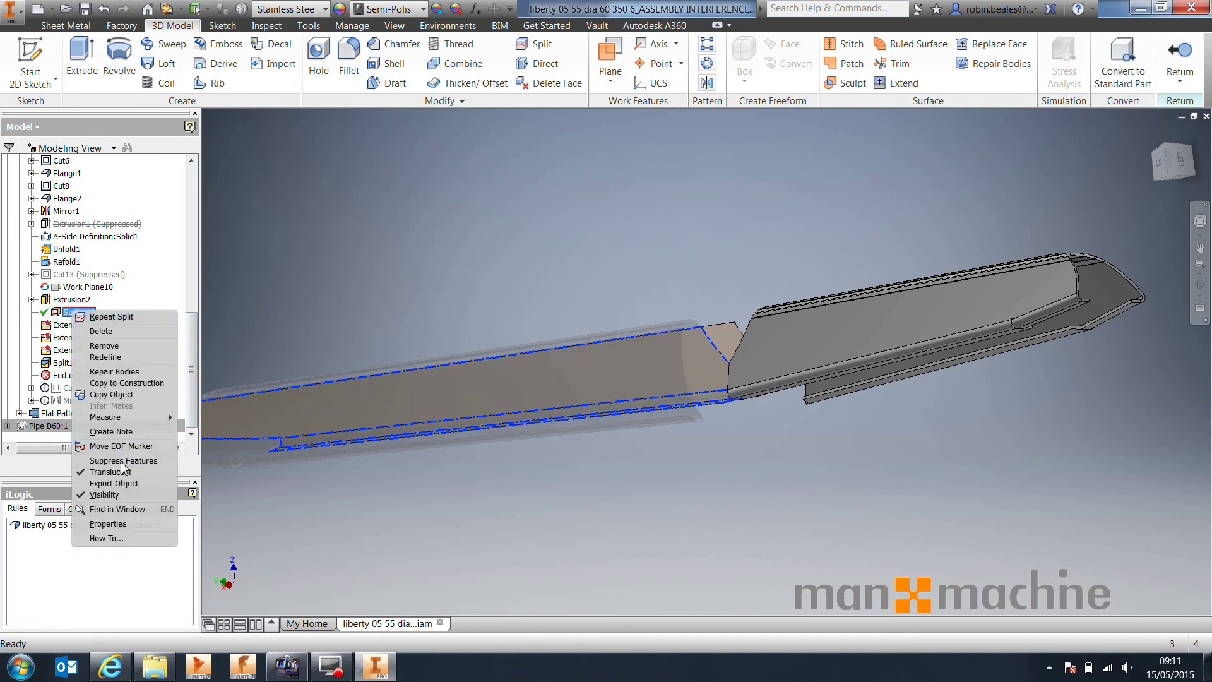
click(105, 494)
shift+middle_drag(639, 477, 714, 344)
scroll(714, 344, down, 5)
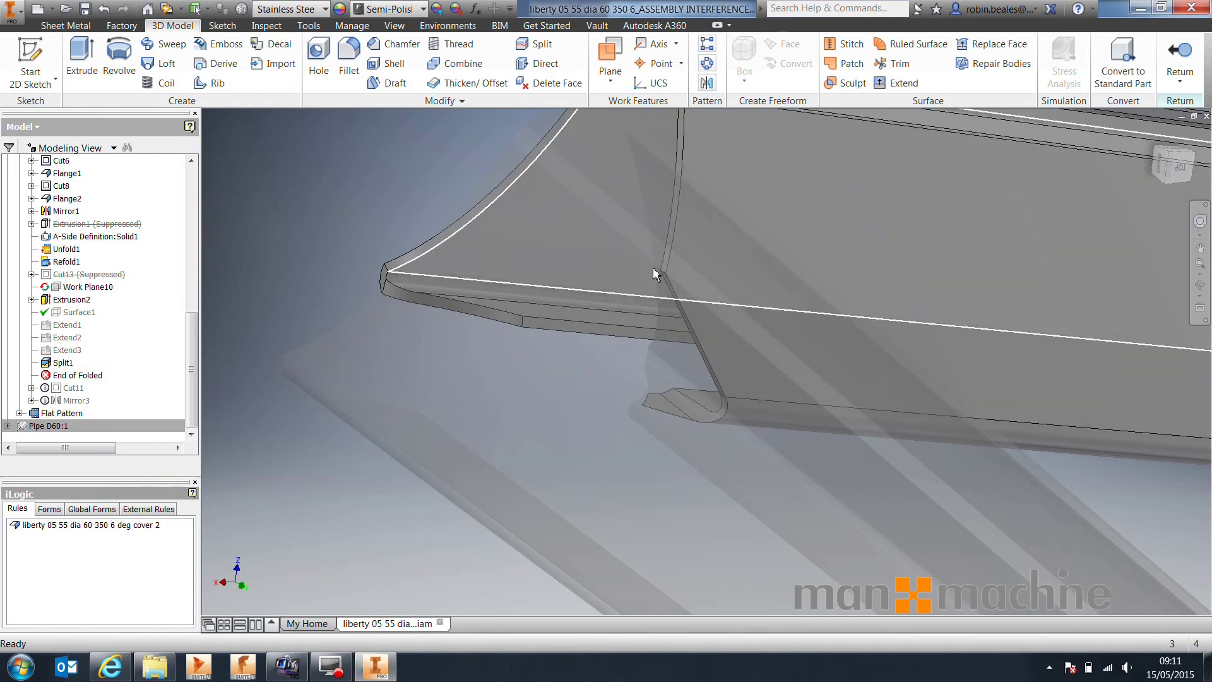